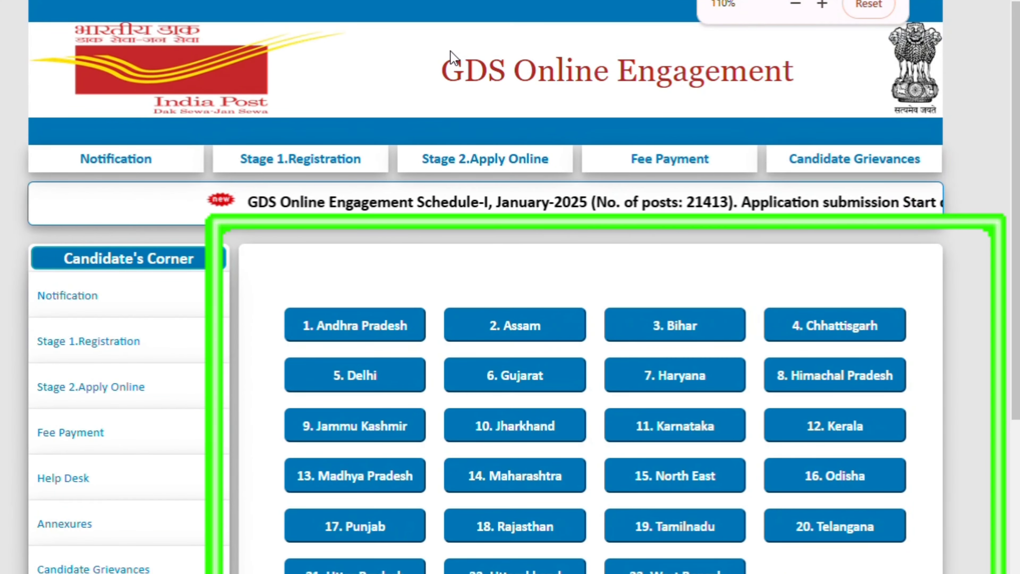
key("ctrl+plus")
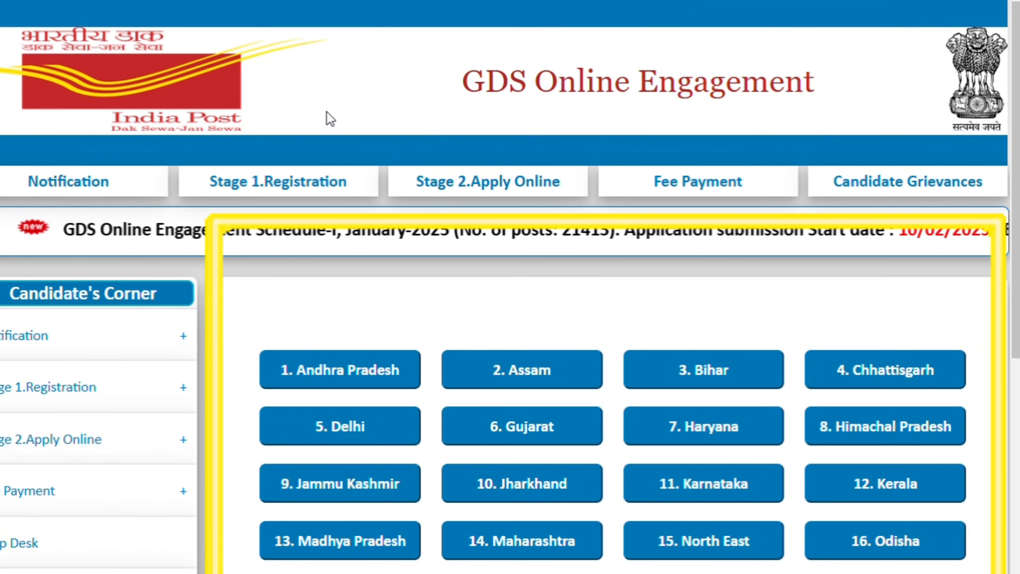
scroll(762, 47, "down", 2)
scroll(759, 87, "down", 4)
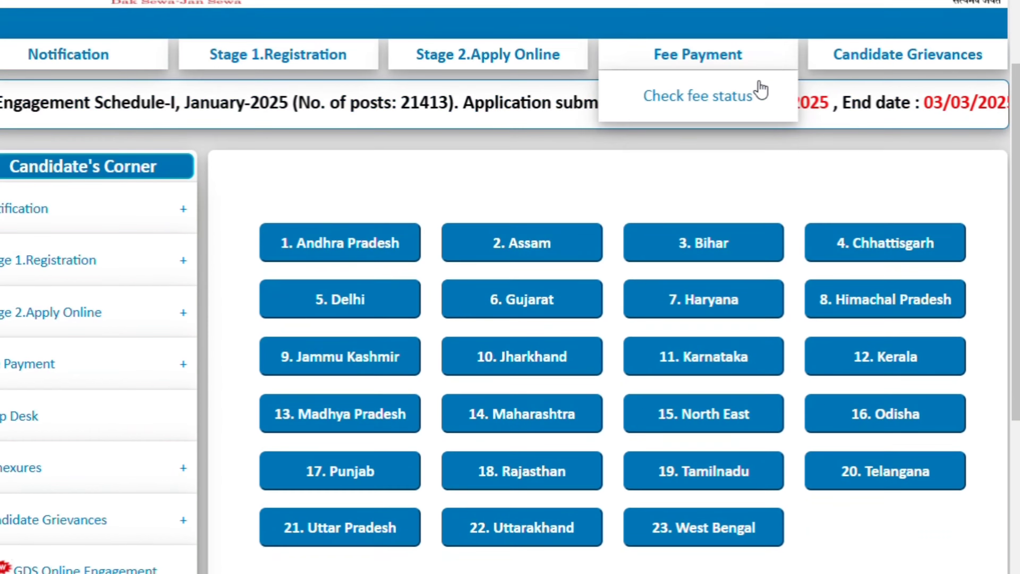
scroll(745, 141, "up", 6)
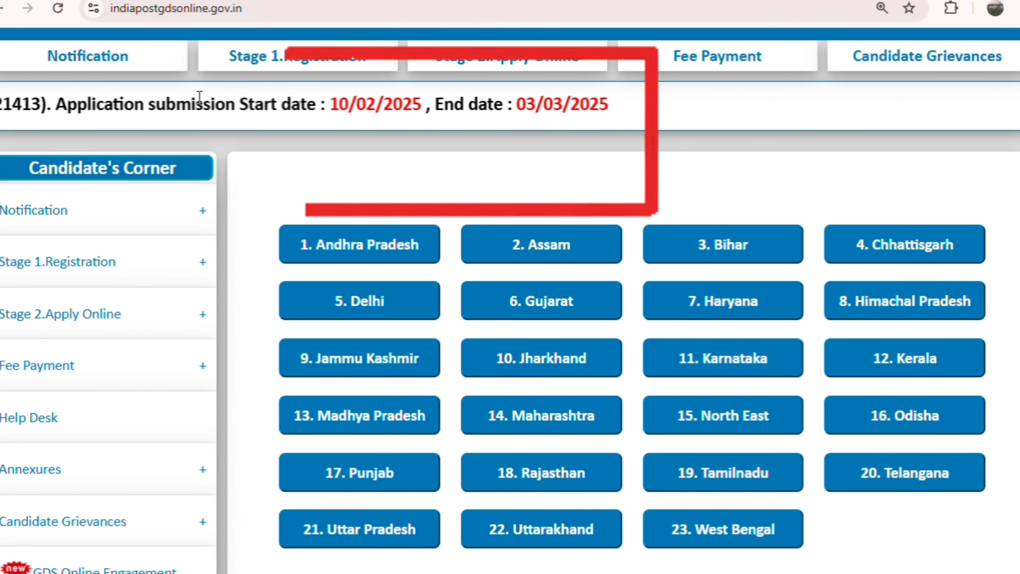
left_click_drag(331, 105, 558, 111)
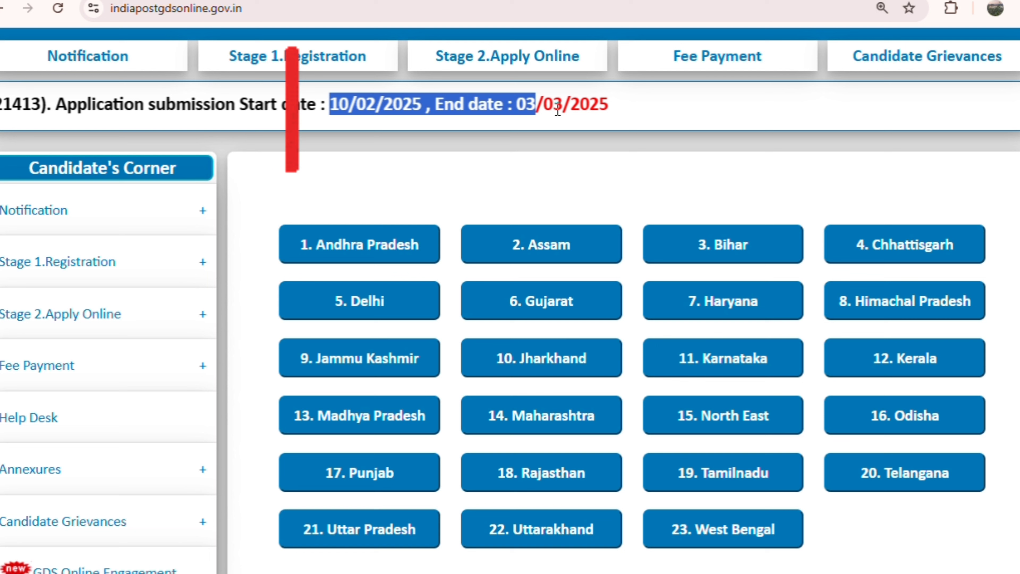
left_click(647, 118)
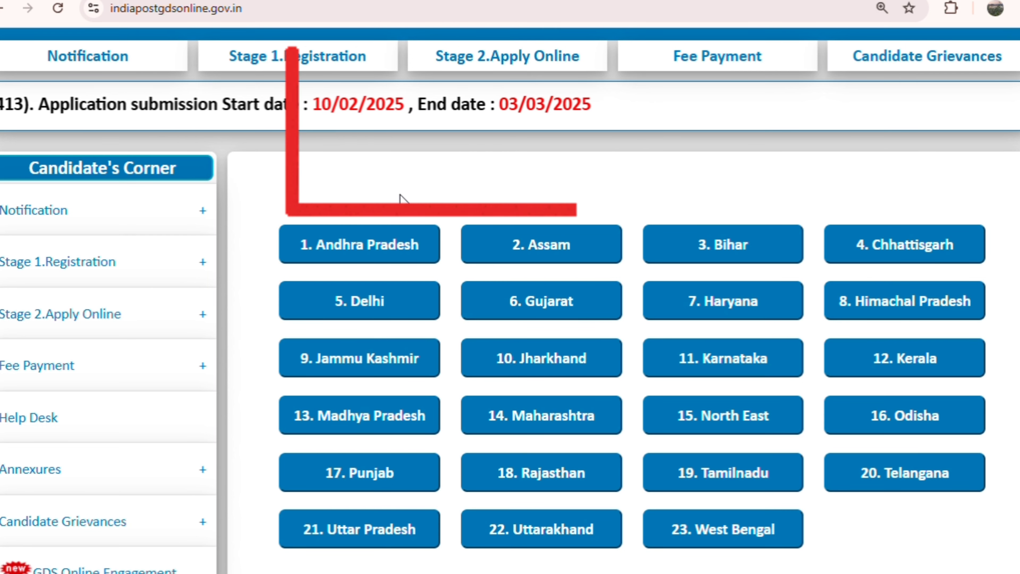
mouse_move(87, 63)
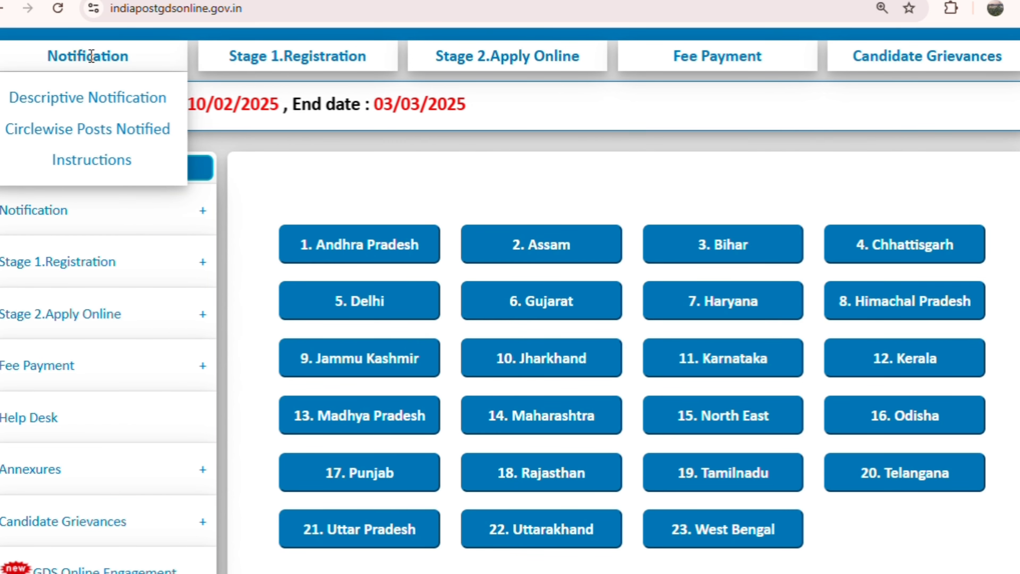
mouse_move(352, 56)
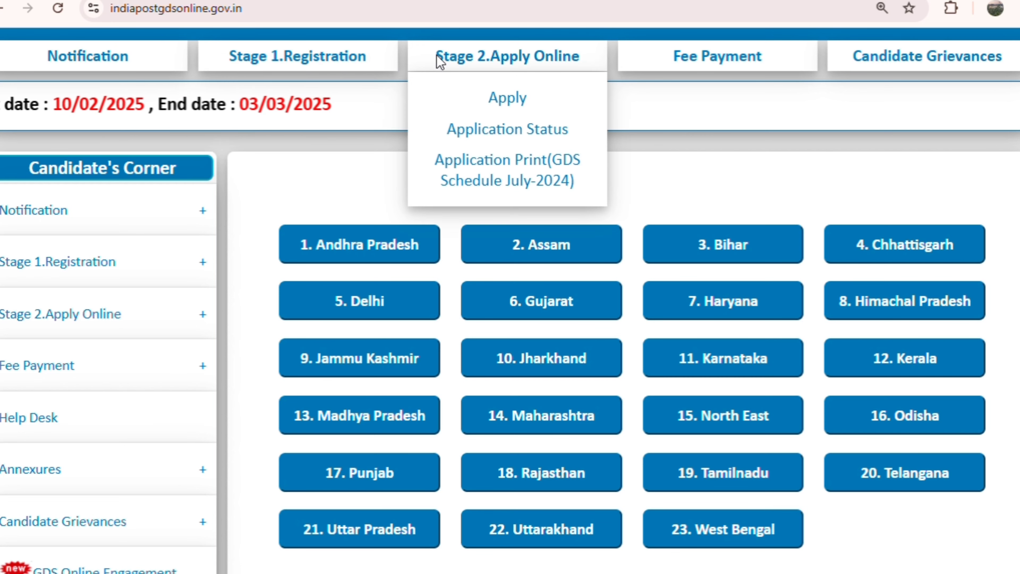
mouse_move(727, 54)
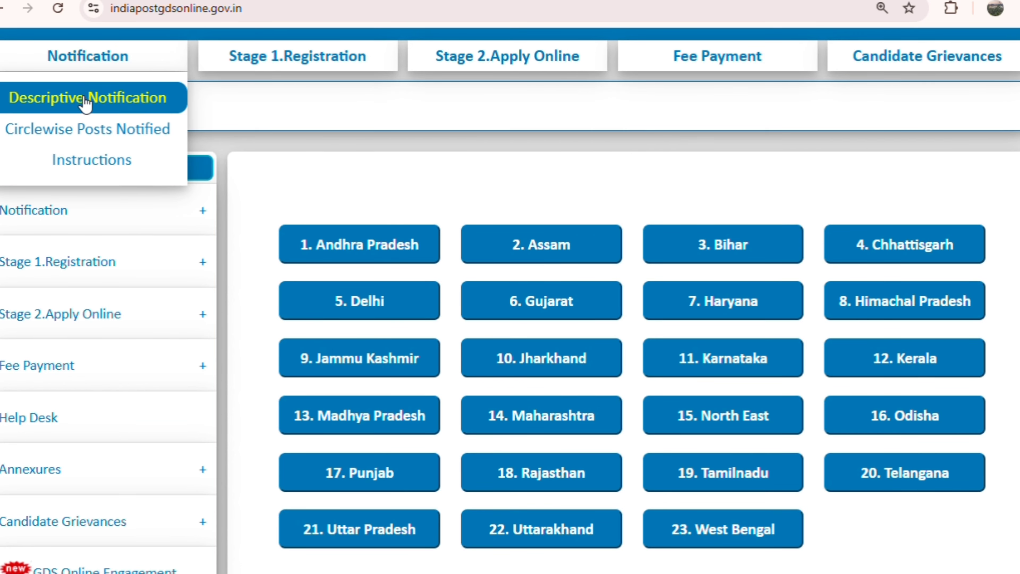
mouse_move(315, 59)
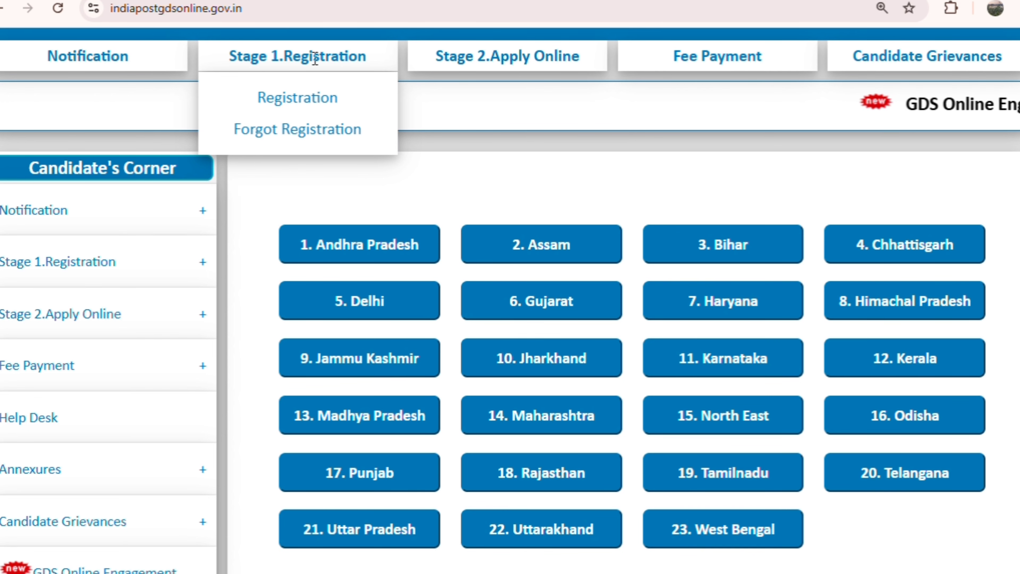
key("ctrl+minus")
key("ctrl+minus")
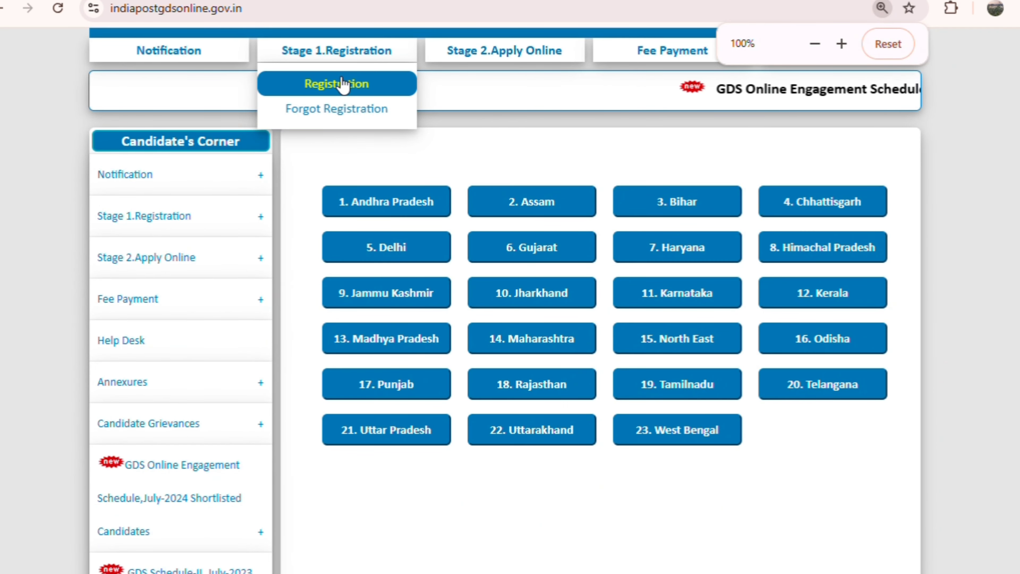
Show the Karnataka Circle page listing its divisions from Bagalkot to YADGIRI
scroll(583, 260, "up", 3)
mouse_move(354, 183)
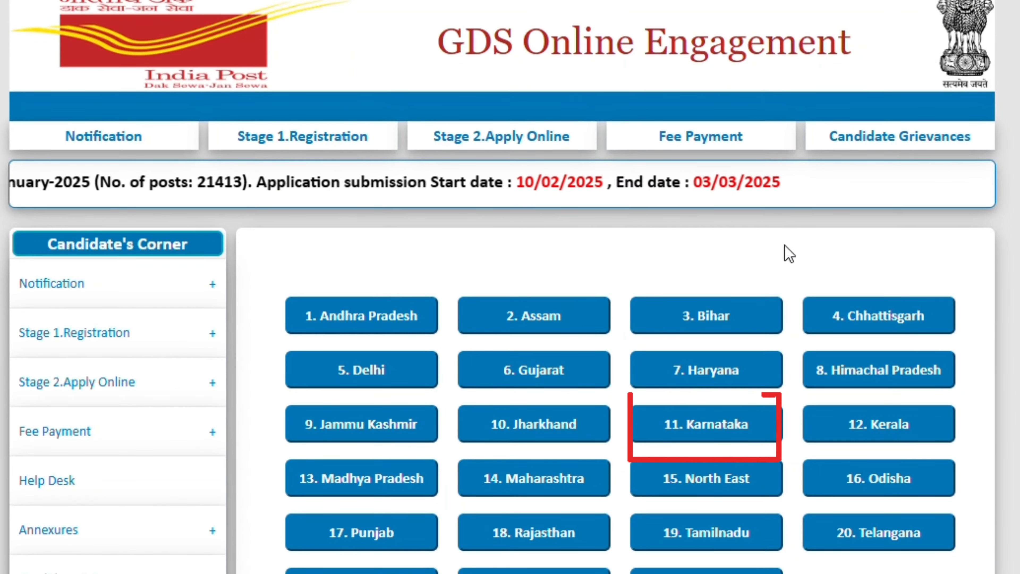
left_click(686, 431)
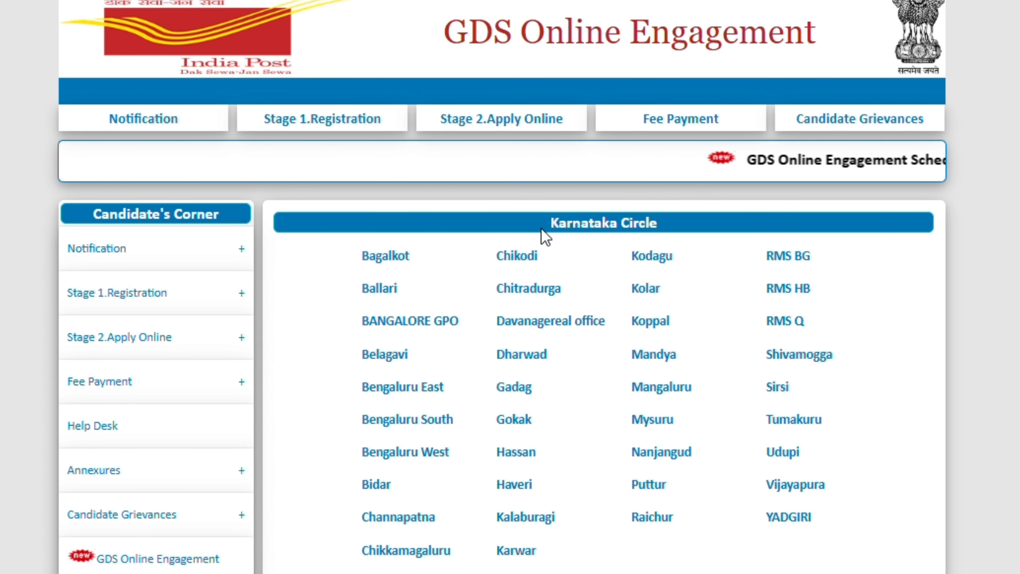
left_click_drag(547, 223, 716, 237)
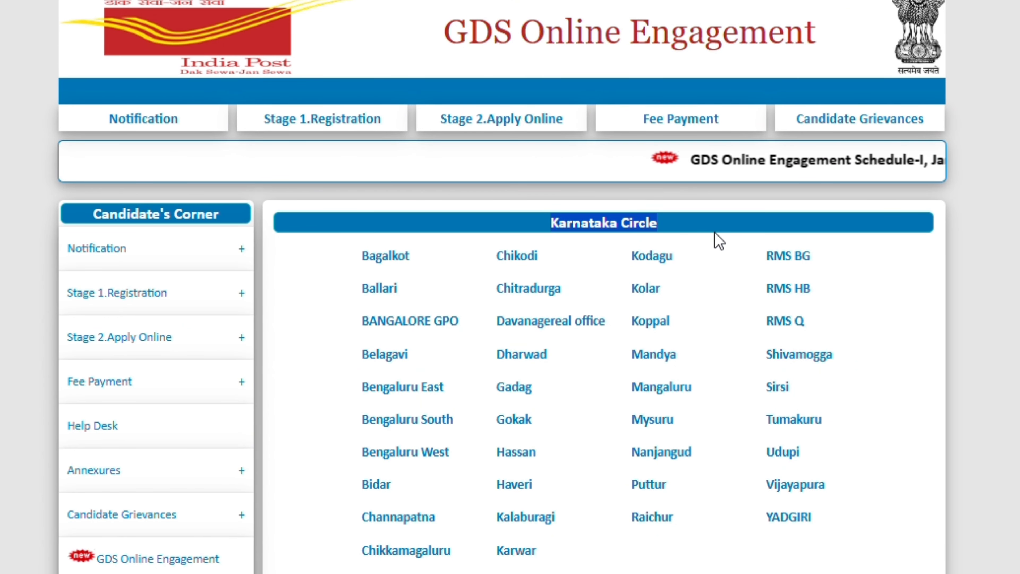
left_click(708, 188)
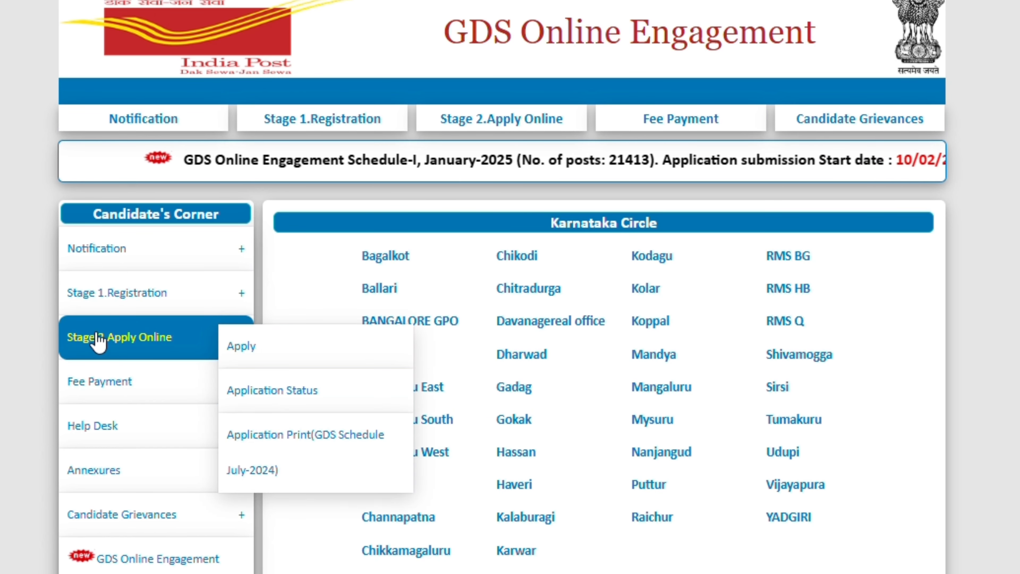
mouse_move(106, 295)
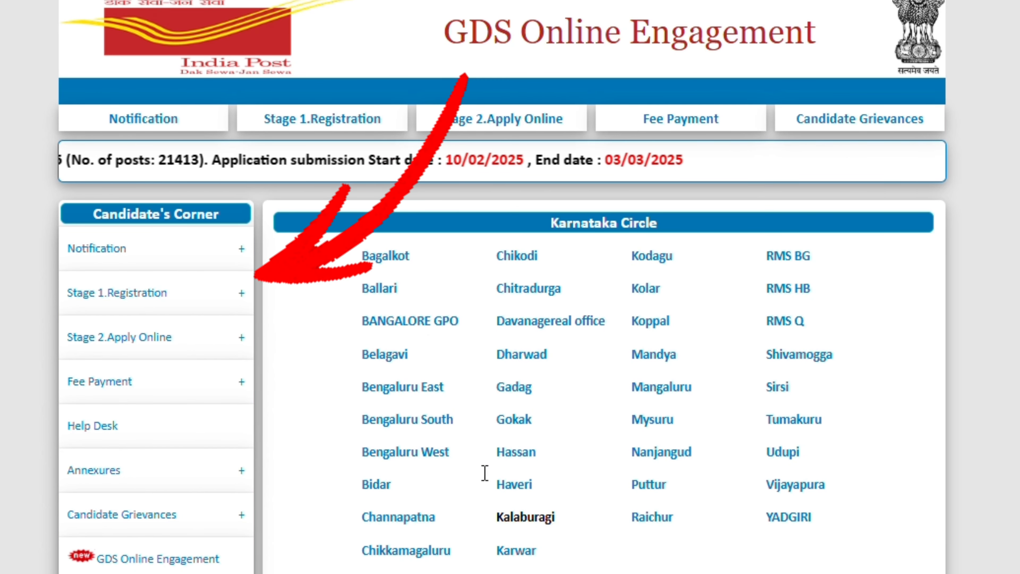
mouse_move(209, 306)
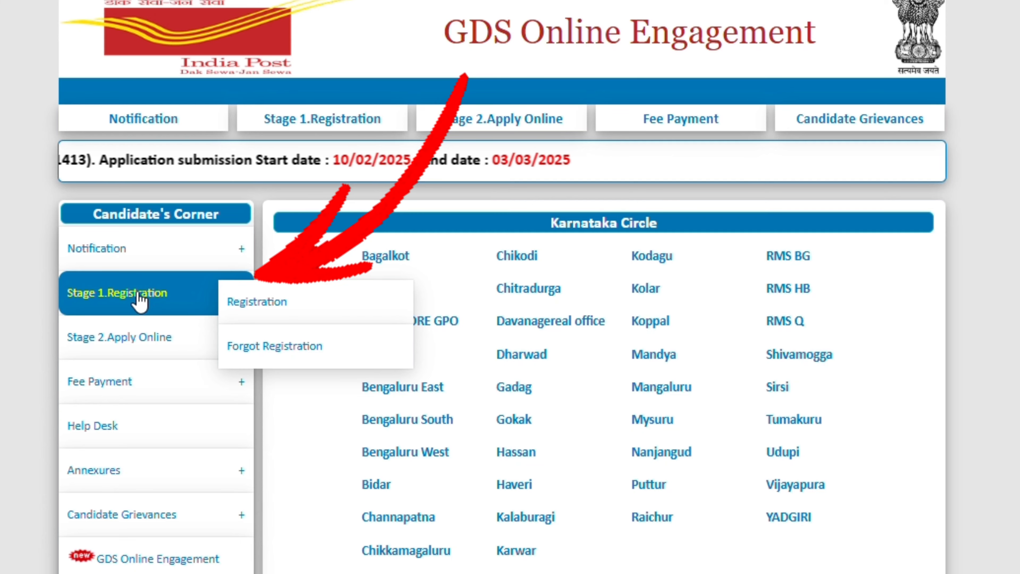
left_click(223, 309)
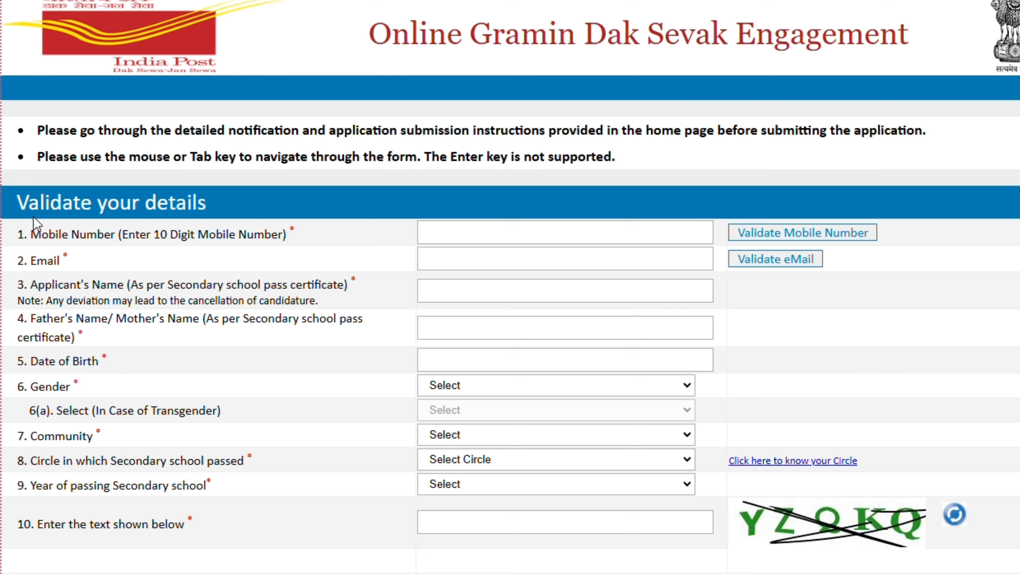
left_click_drag(33, 217, 265, 235)
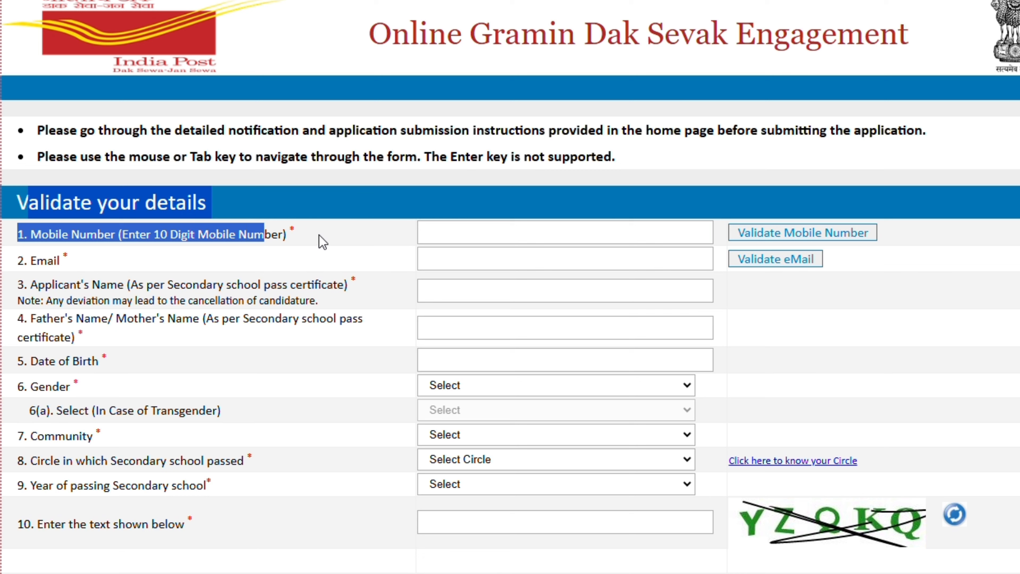
left_click(319, 235)
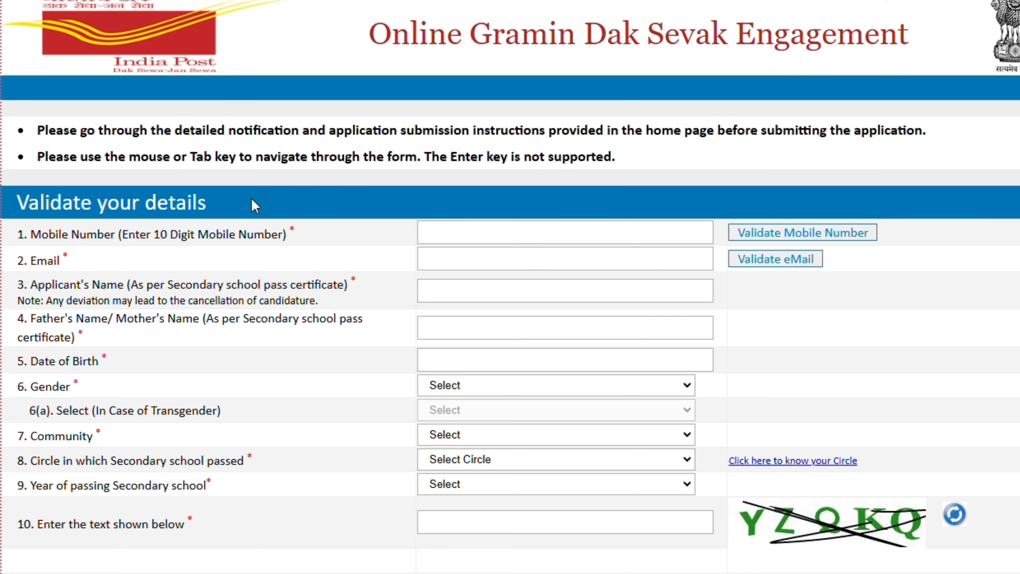
left_click_drag(51, 240, 262, 243)
left_click(328, 252)
left_click_drag(37, 259, 109, 259)
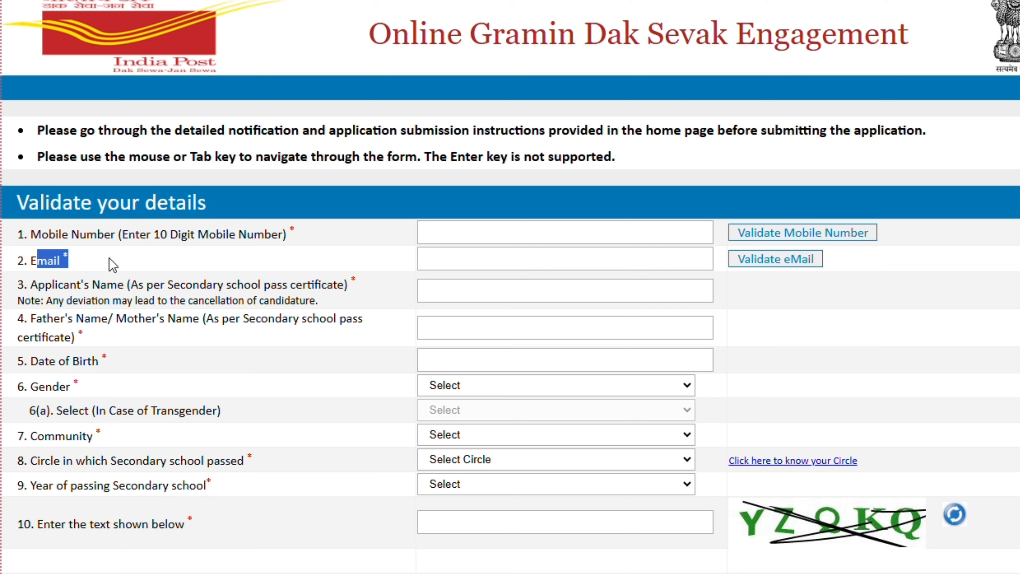
left_click_drag(45, 286, 308, 305)
left_click(331, 302)
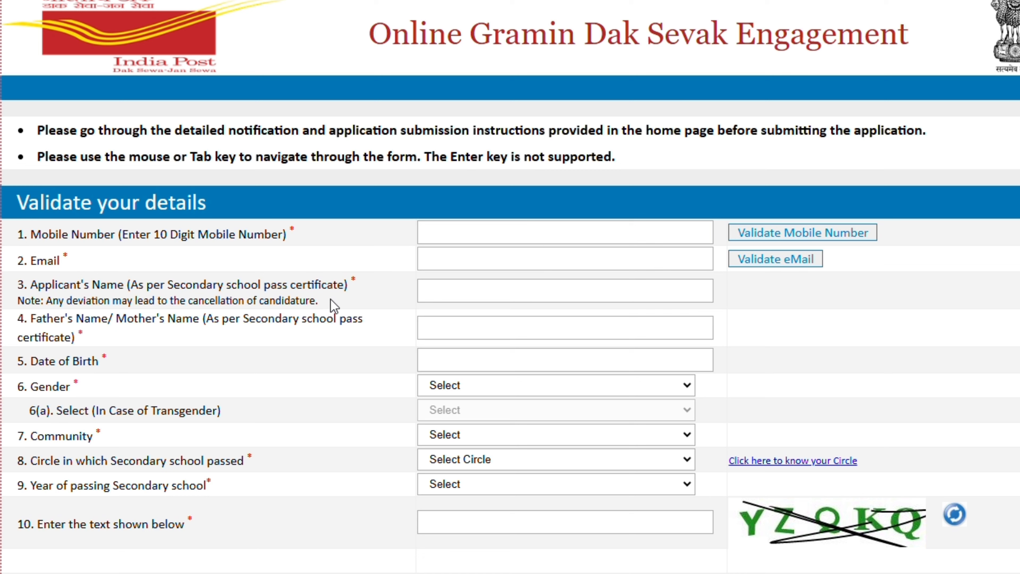
left_click_drag(147, 285, 332, 302)
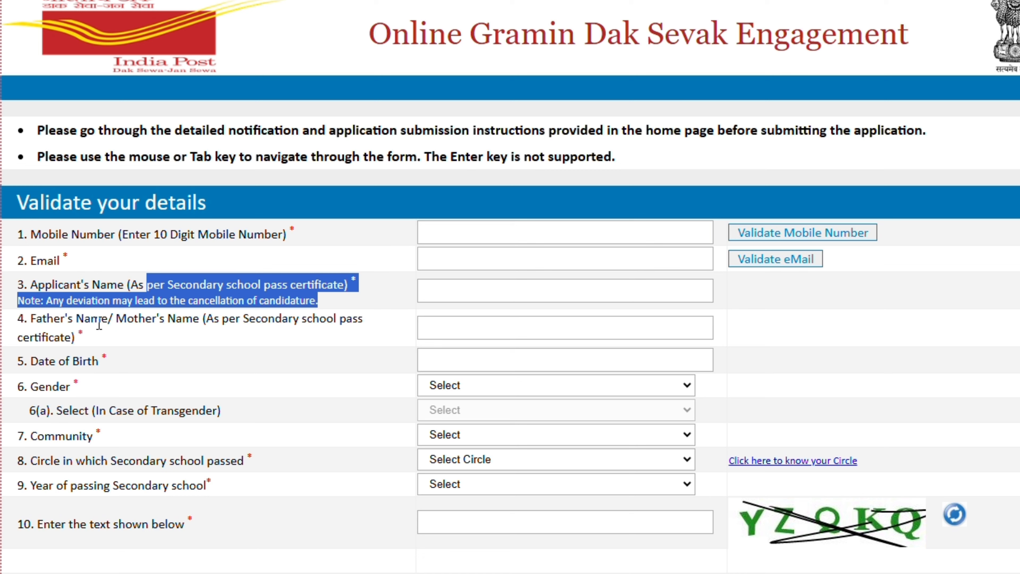
left_click(252, 243)
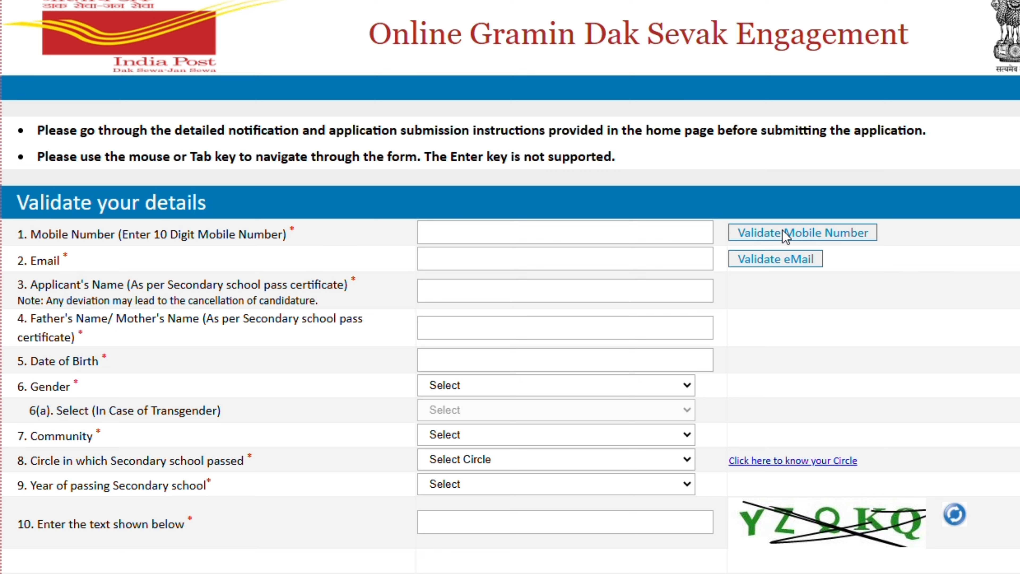
left_click_drag(32, 361, 179, 364)
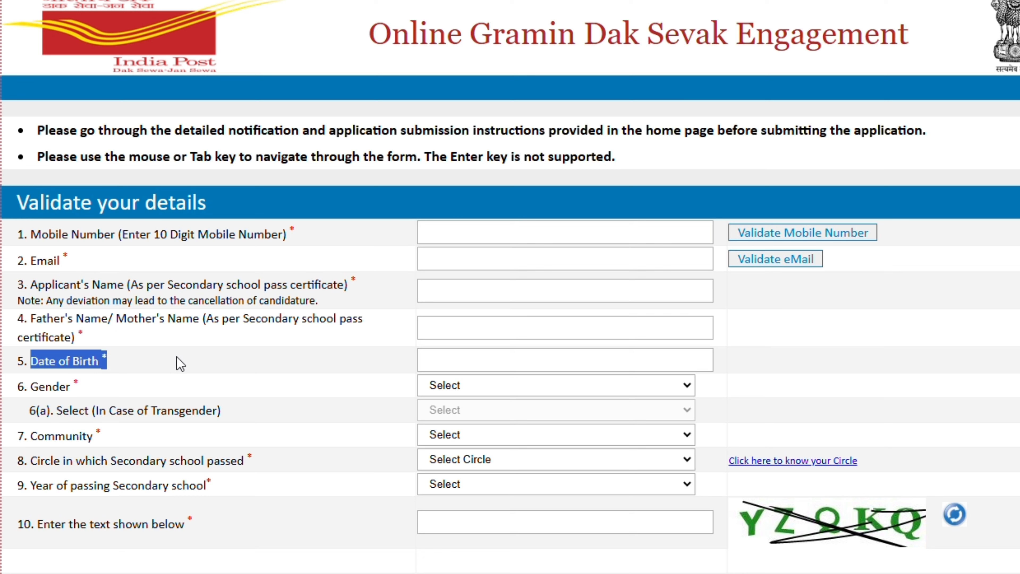
left_click_drag(35, 386, 127, 384)
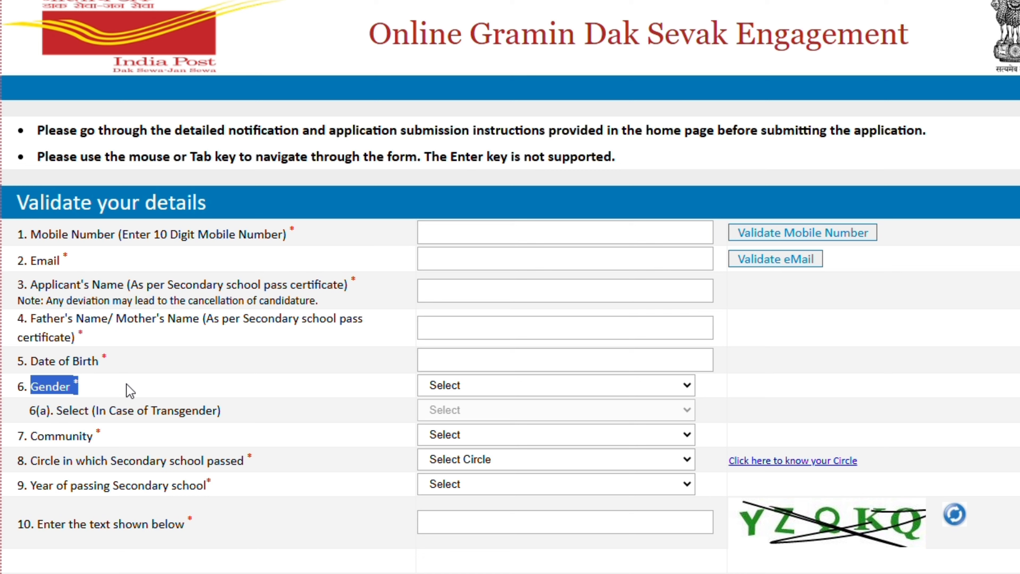
left_click_drag(62, 410, 229, 415)
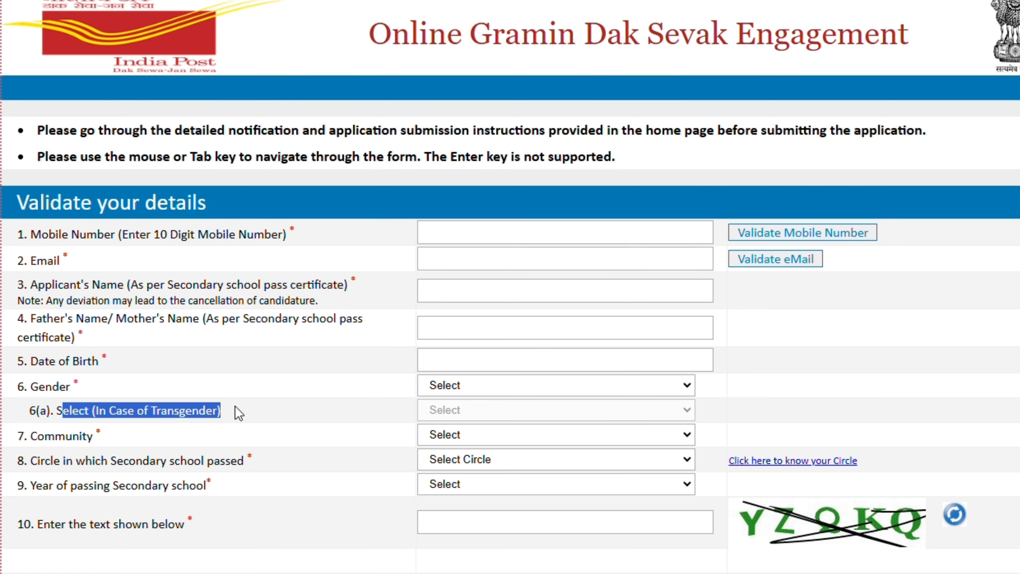
scroll(241, 414, "down", 2)
left_click(65, 373)
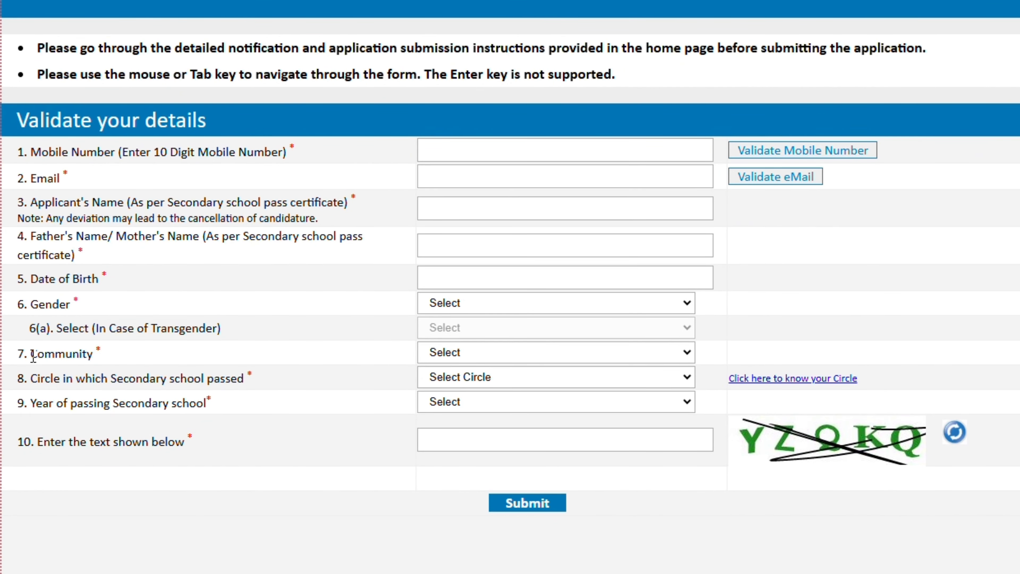
left_click_drag(33, 356, 276, 357)
left_click(111, 396)
left_click_drag(40, 386, 235, 393)
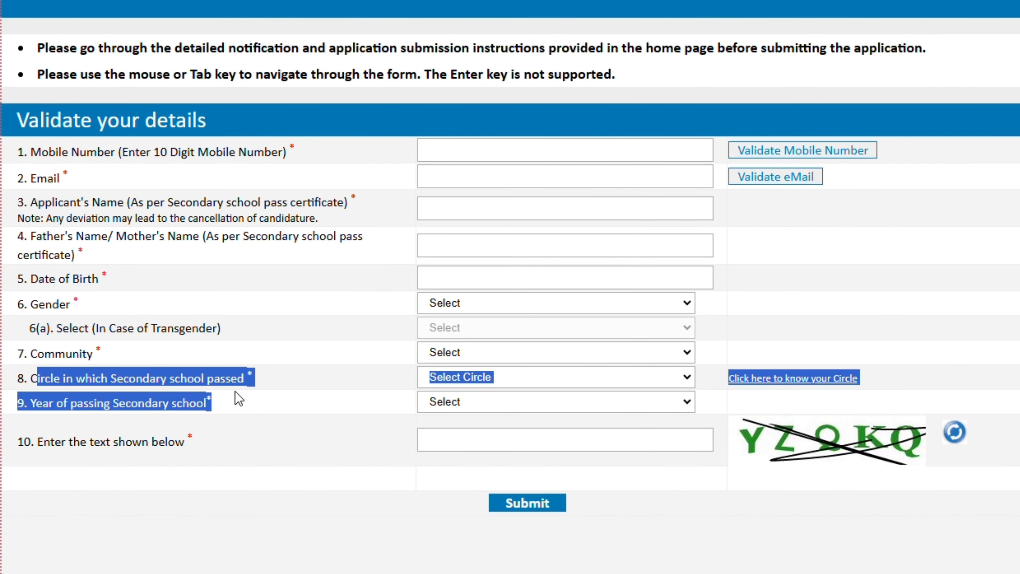
left_click(174, 390)
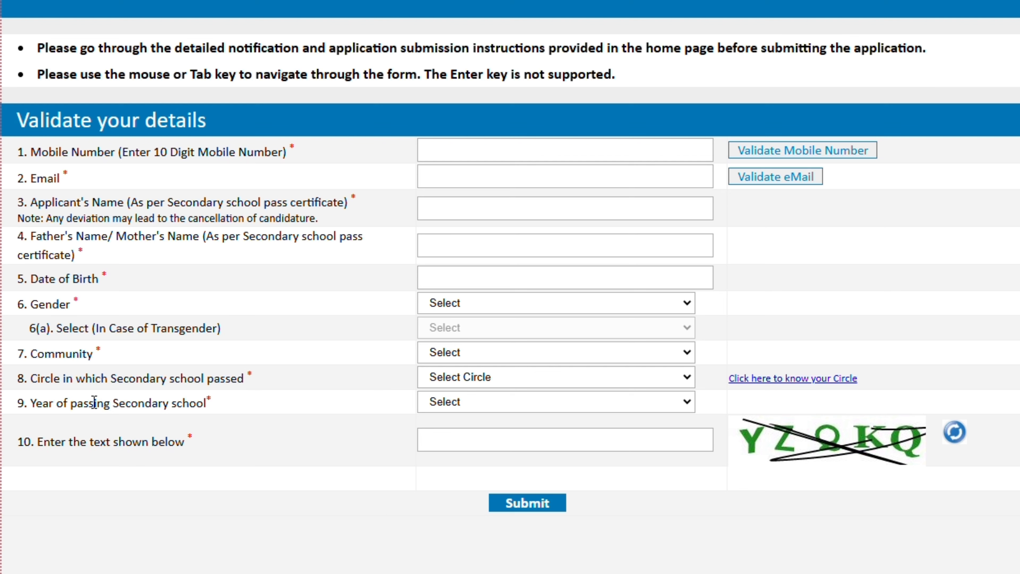
left_click_drag(33, 406, 223, 418)
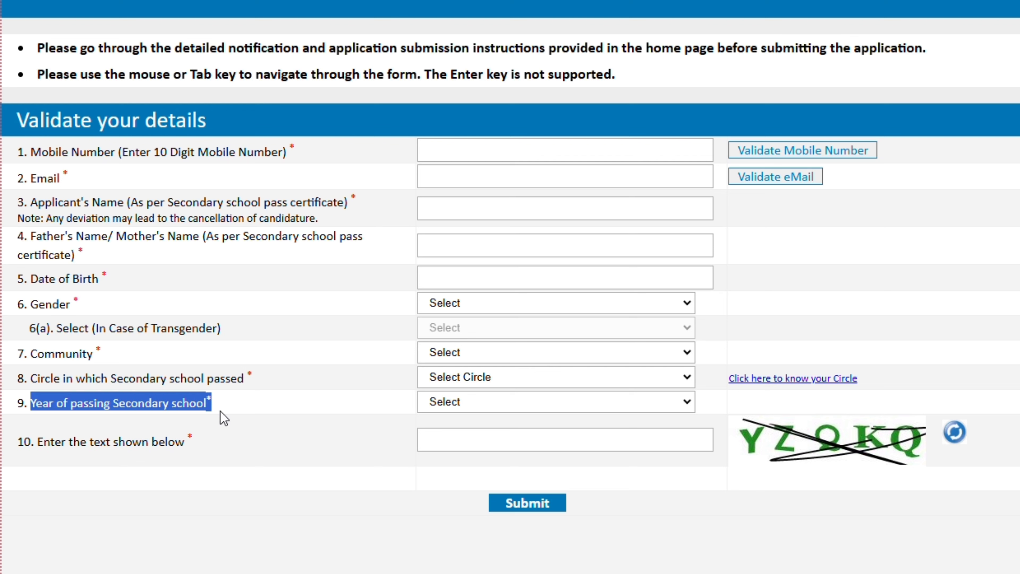
left_click_drag(50, 451, 180, 448)
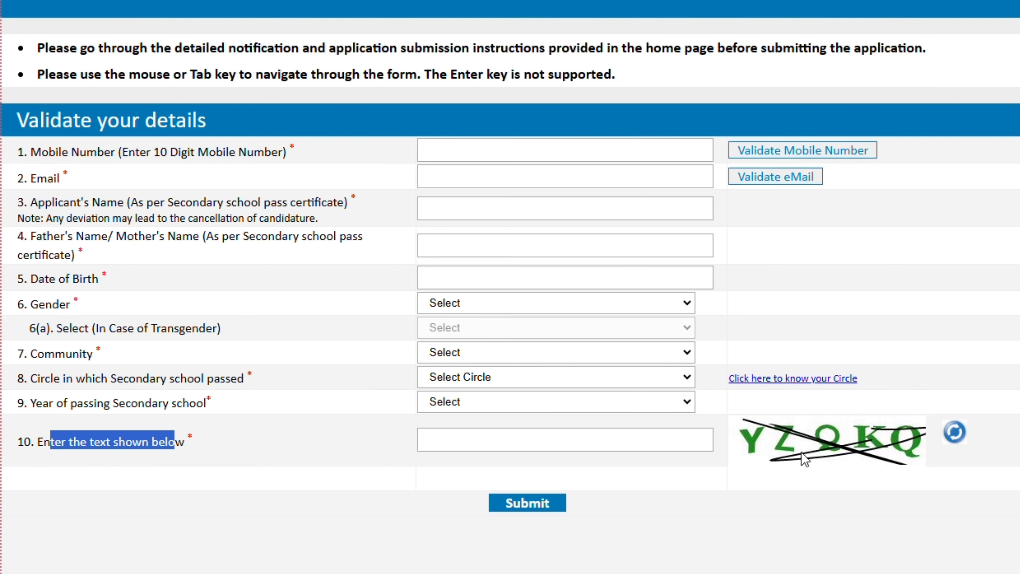
left_click(267, 473)
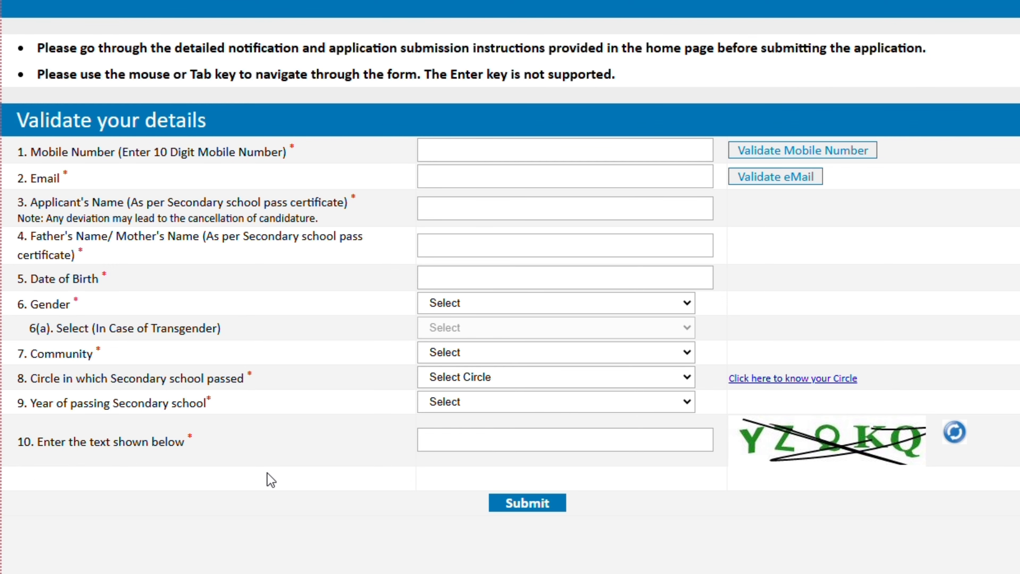
scroll(302, 467, "up", 2)
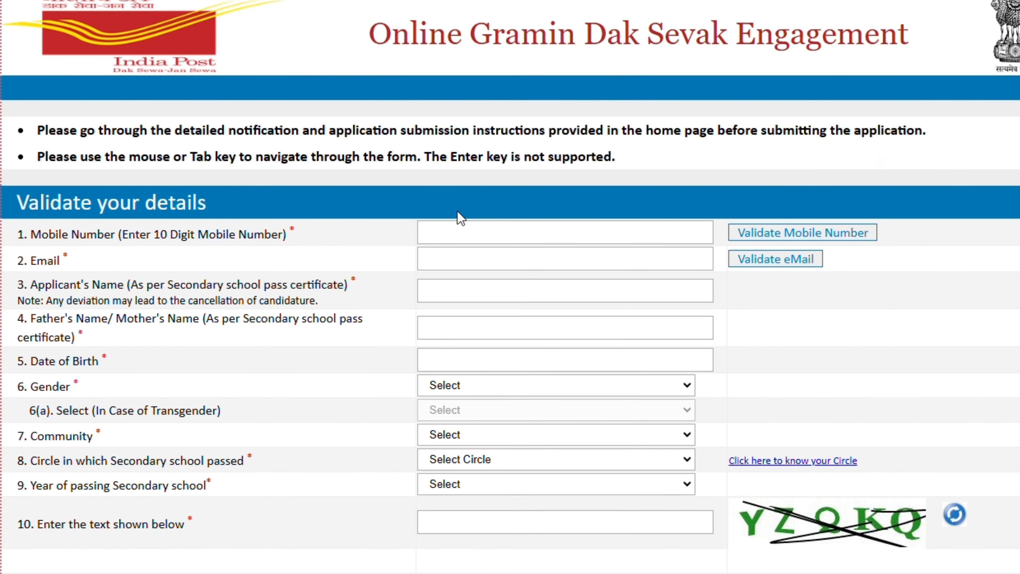
Enter the applicant's mobile number and confirm it with the received OTP
left_click(324, 229)
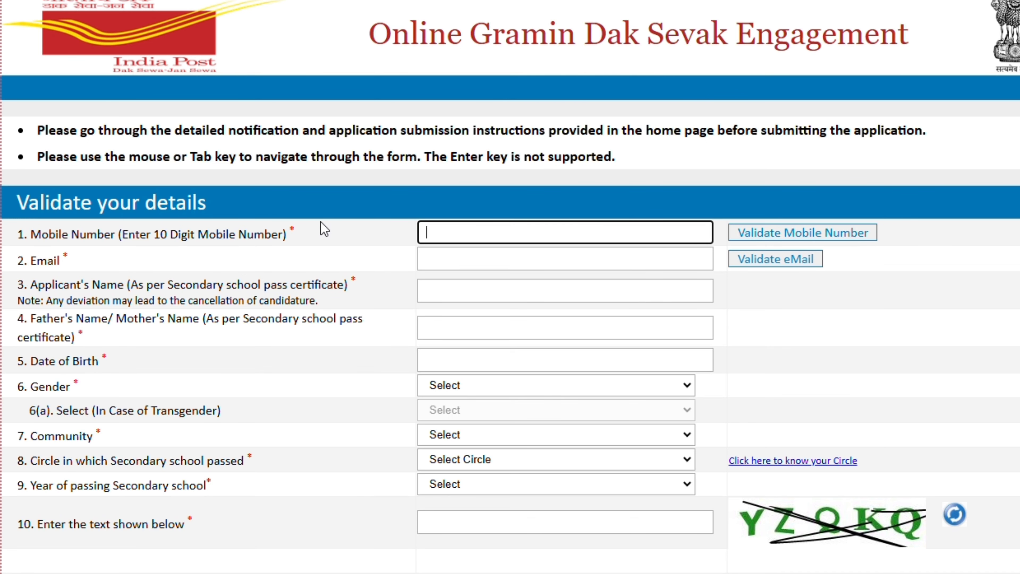
type("********")
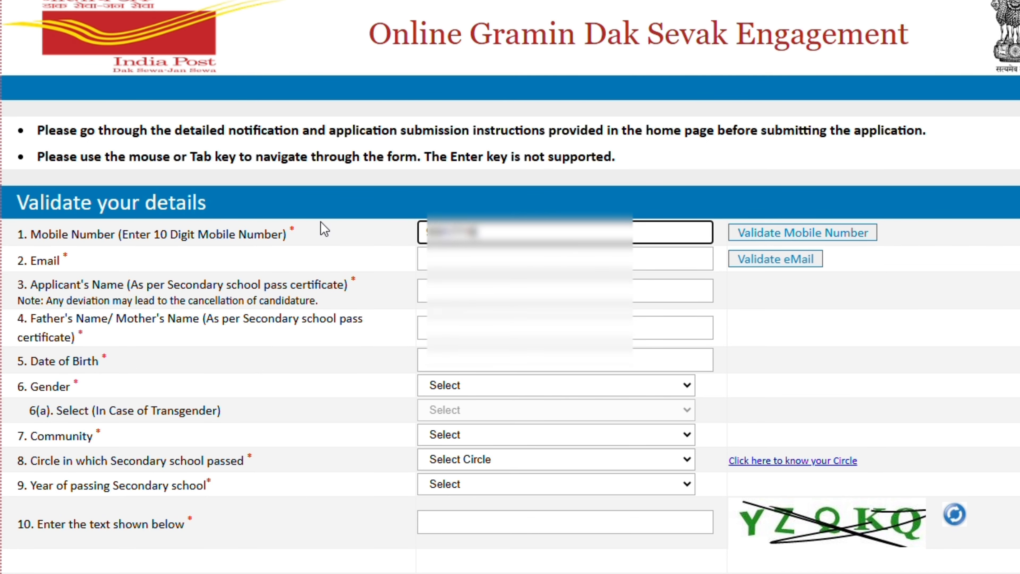
type("**")
left_click(741, 240)
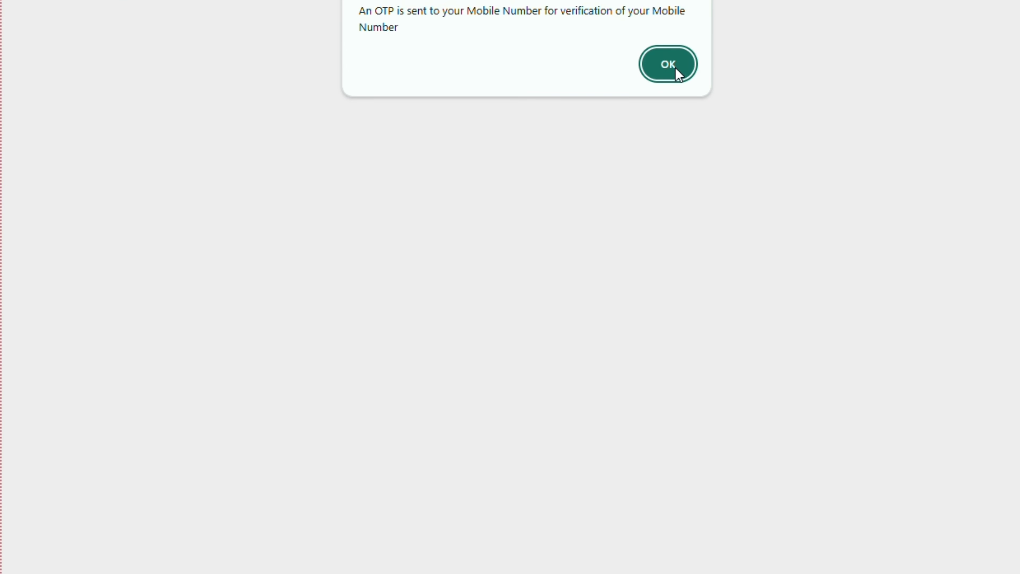
left_click(675, 68)
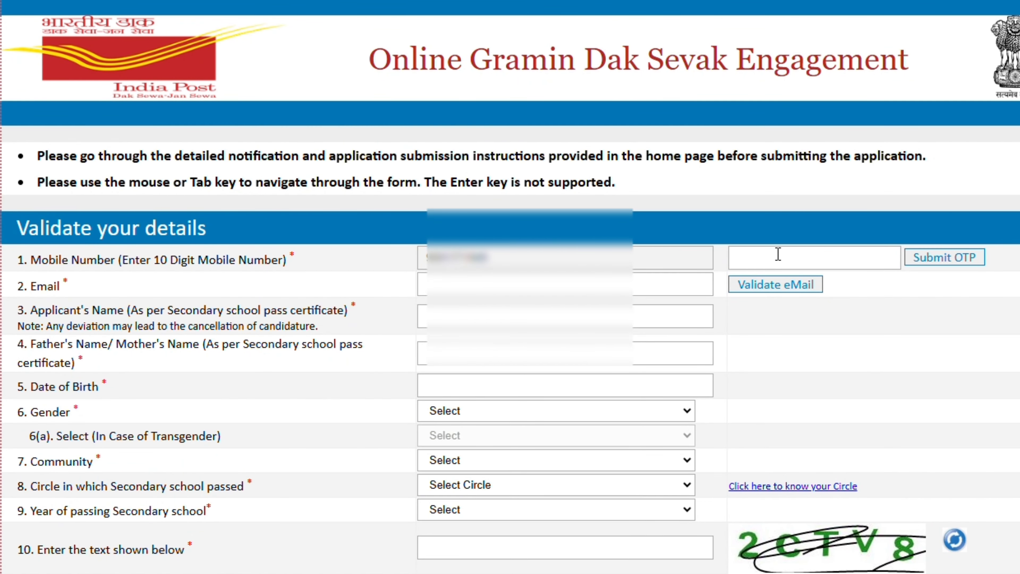
left_click(760, 258)
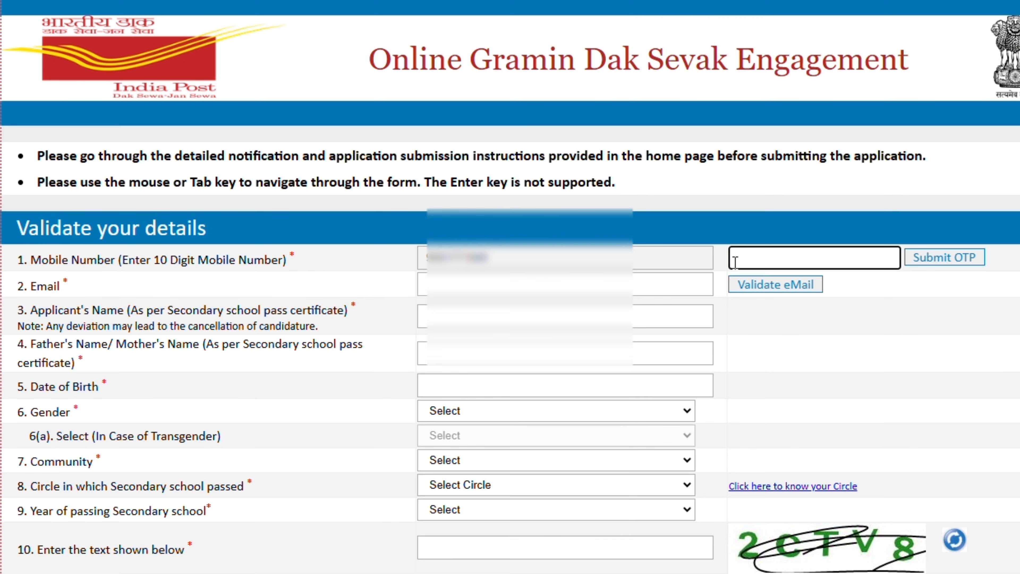
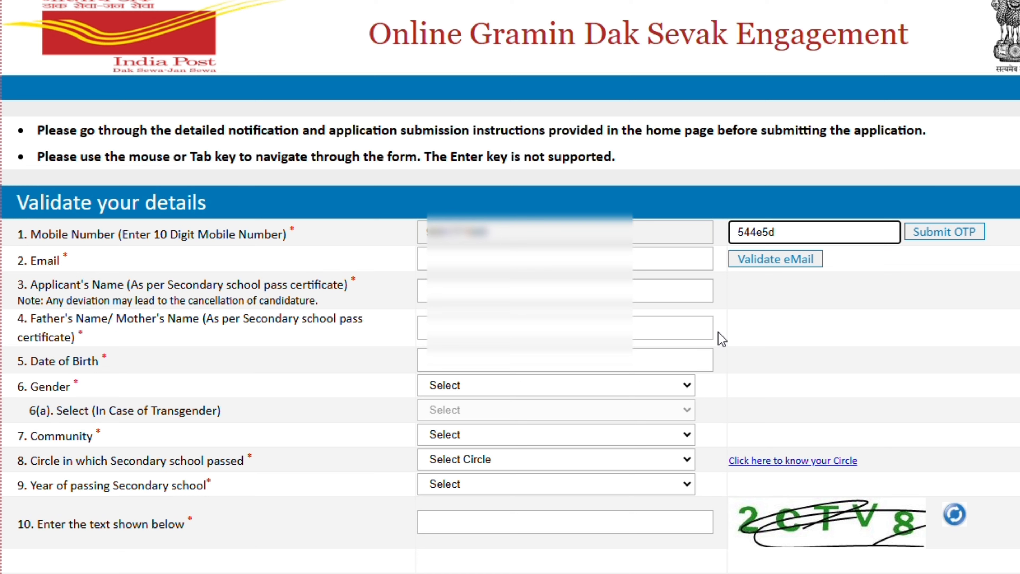
left_click(932, 235)
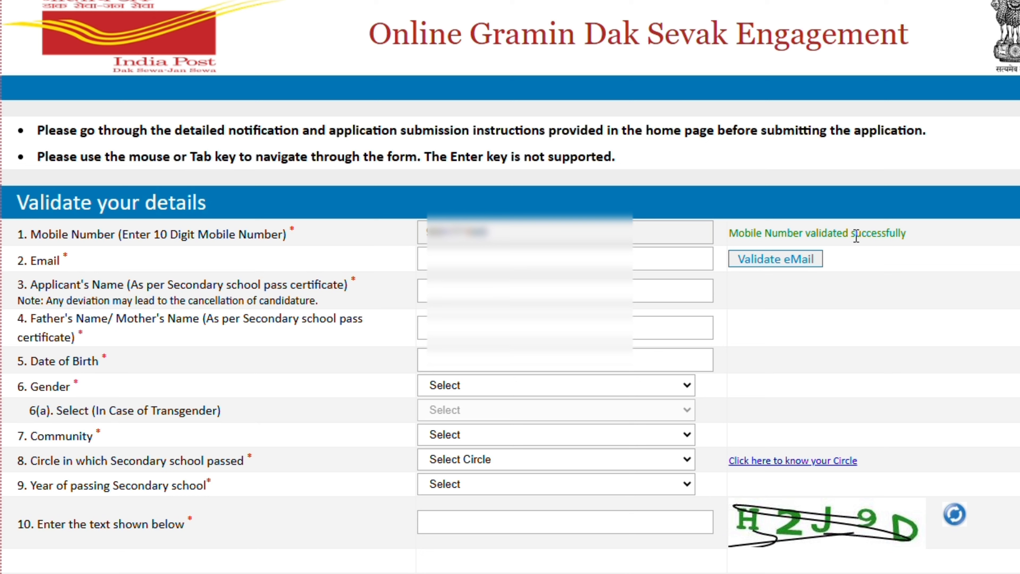
Enter the applicant's e-mail address and confirm it with the e-mail OTP
key("Tab")
type("a")
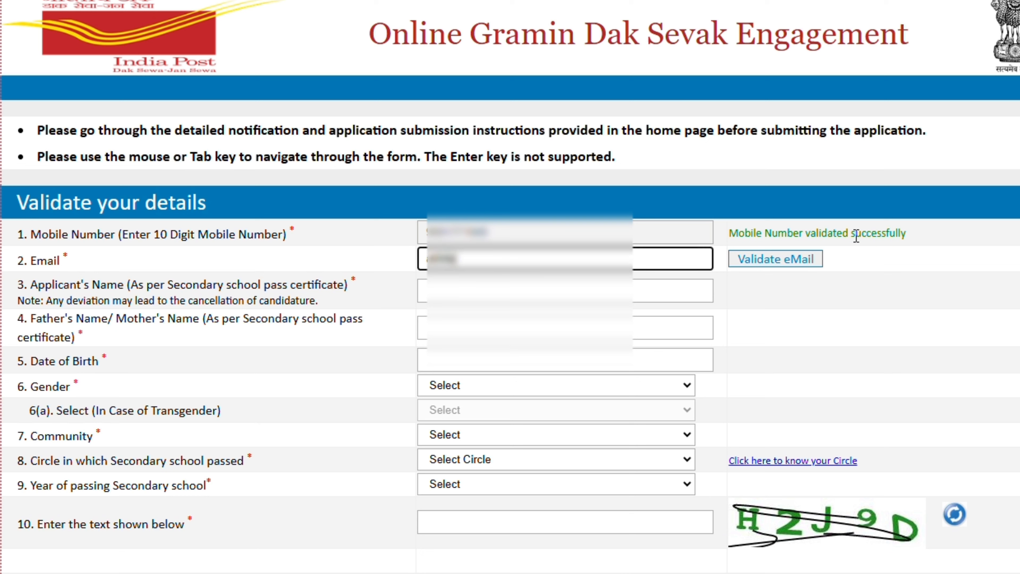
type("@")
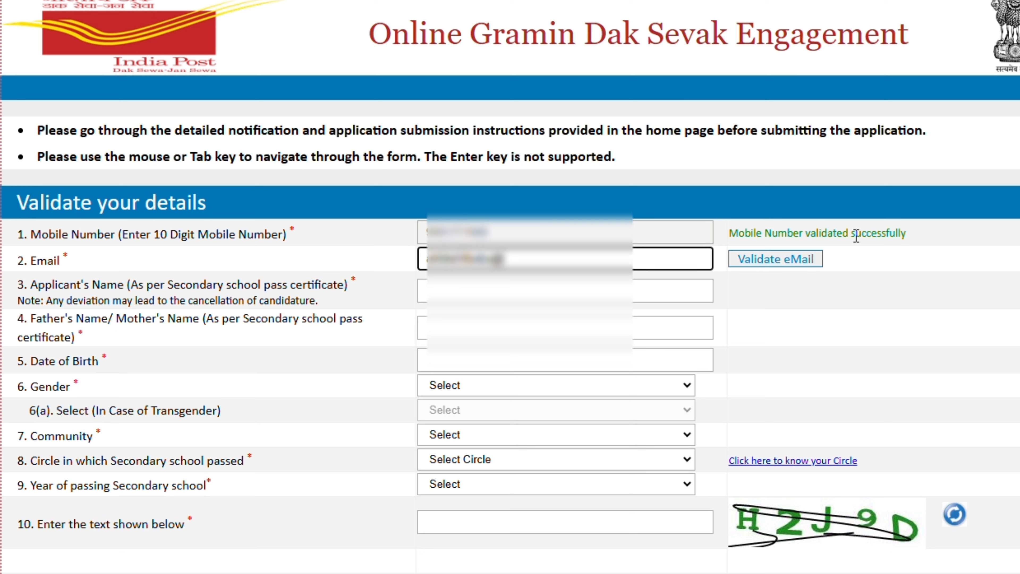
type("gmailc")
key("BackSpace")
type(".com")
key("Tab")
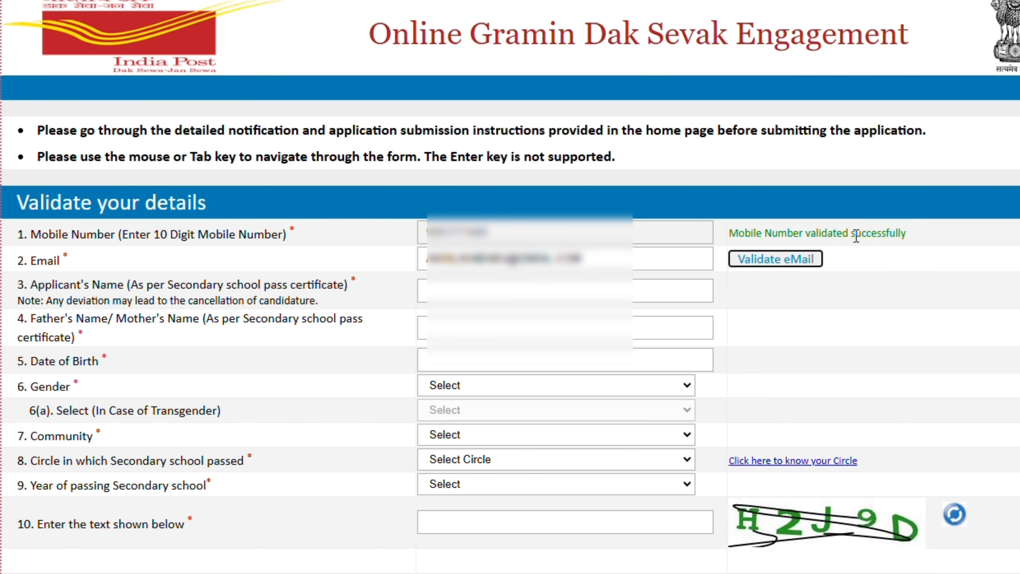
key("Return")
left_click(668, 53)
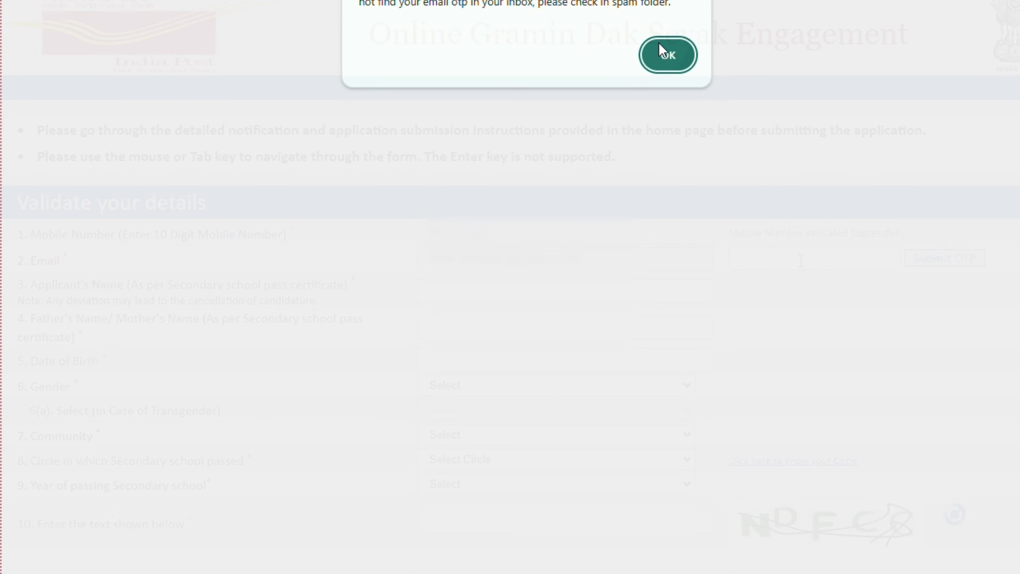
left_click(801, 261)
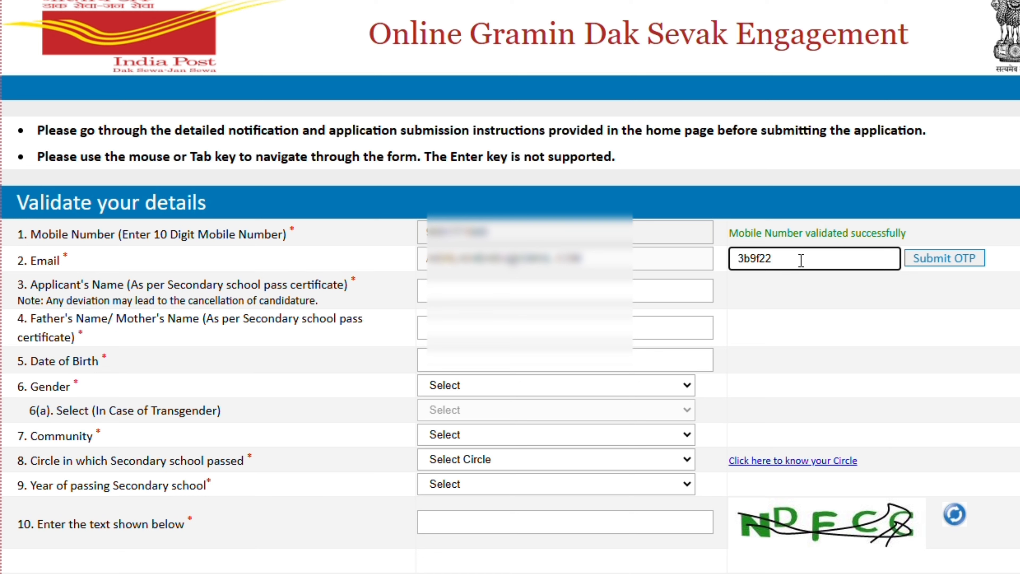
left_click(934, 259)
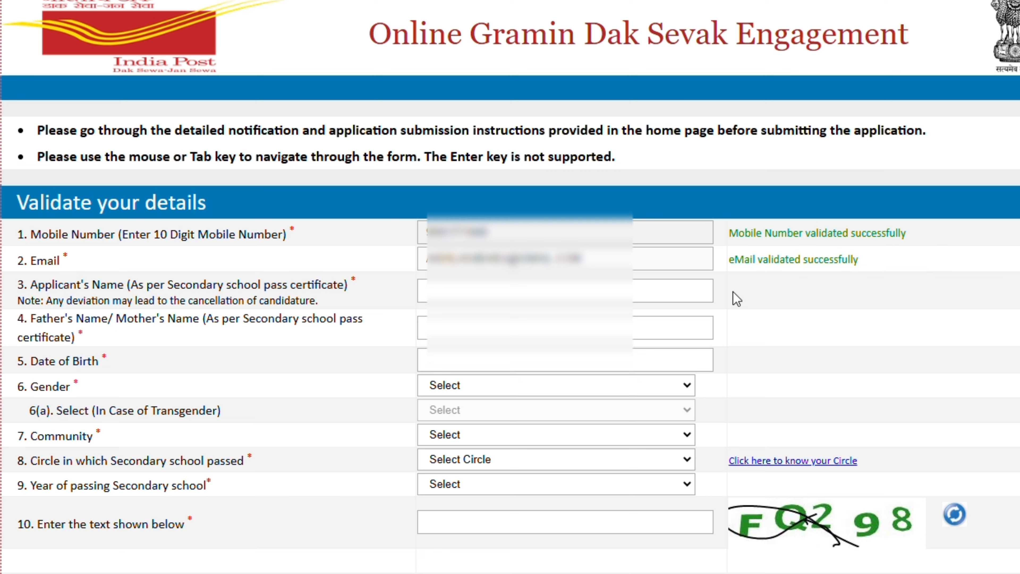
key("Tab")
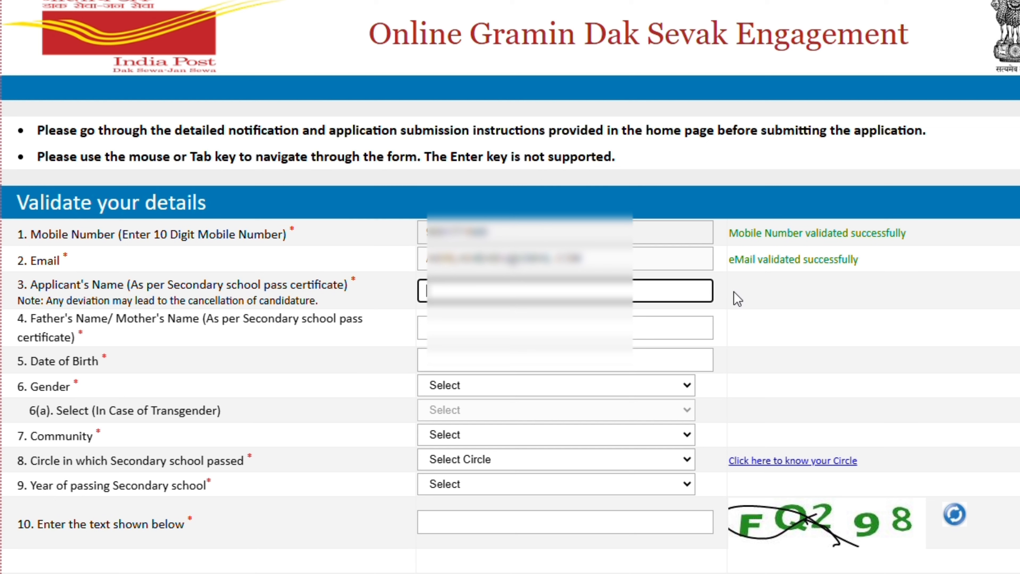
Fill in the applicant's name and parent's name
type("a...")
key("ctrl+a")
key("BackSpace")
type("A......")
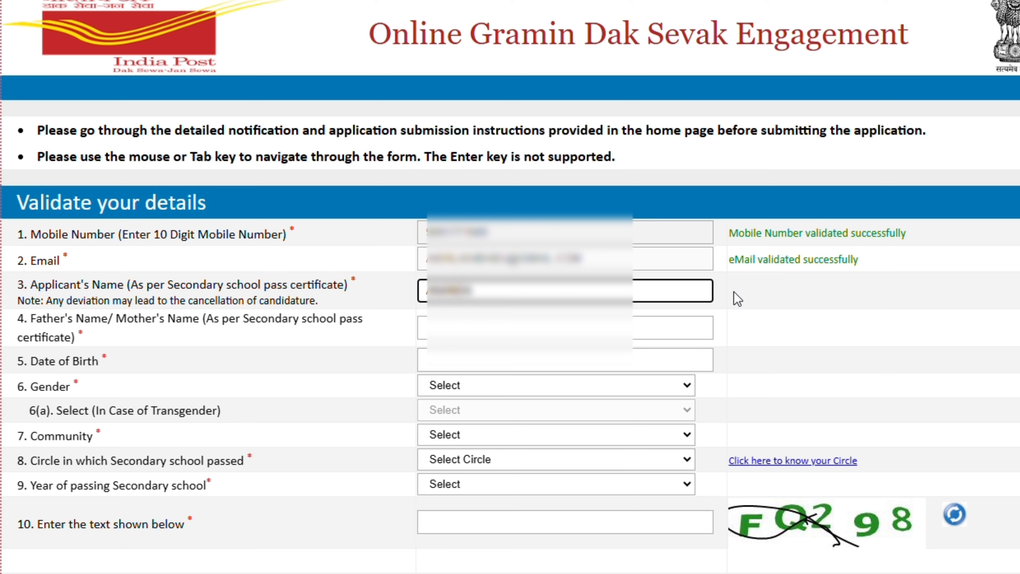
type("........")
key("Tab")
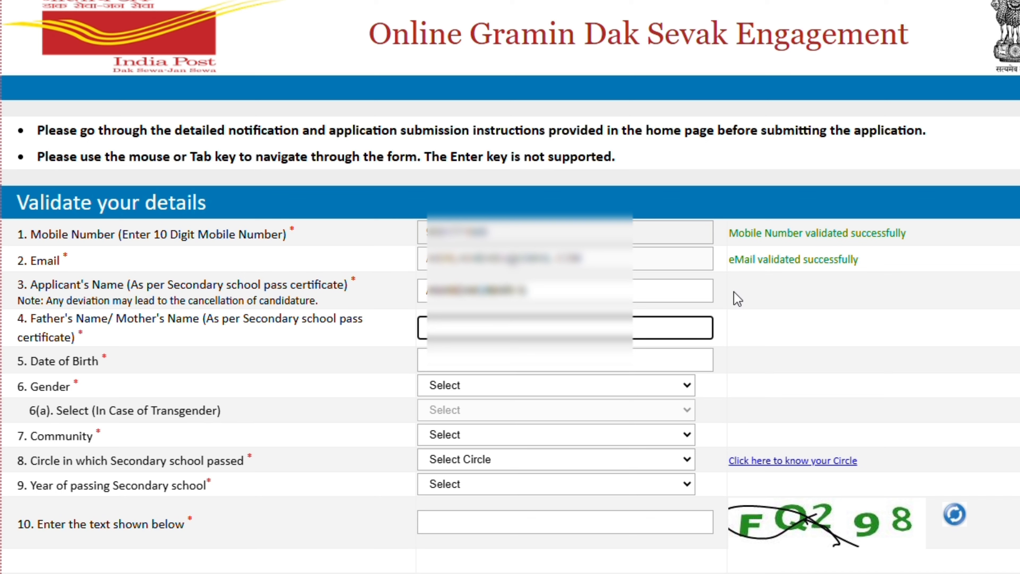
type("........")
key("Tab")
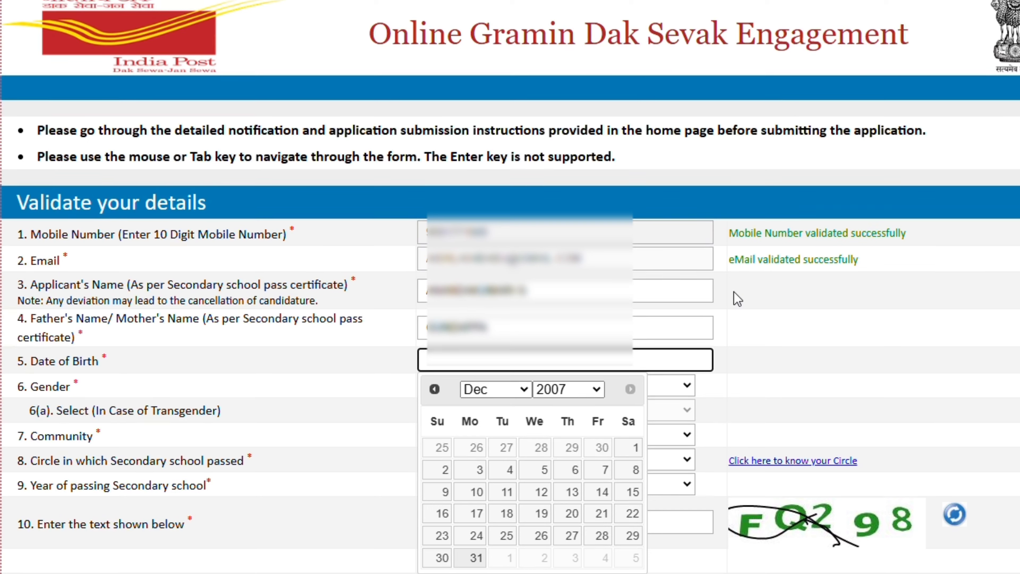
Set the applicant's date of birth and gender Female
left_click(568, 389)
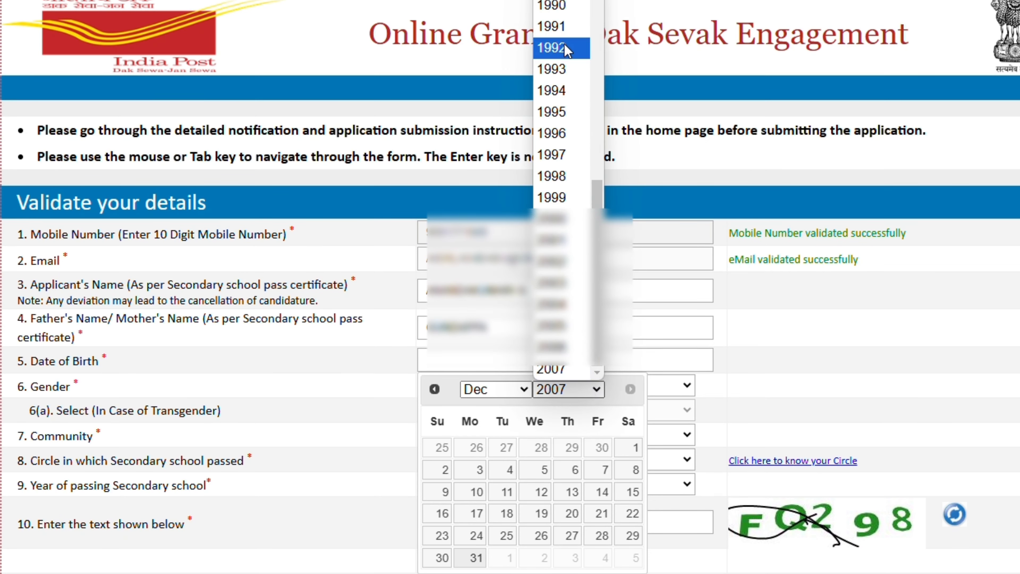
scroll(568, 50, "up", 5)
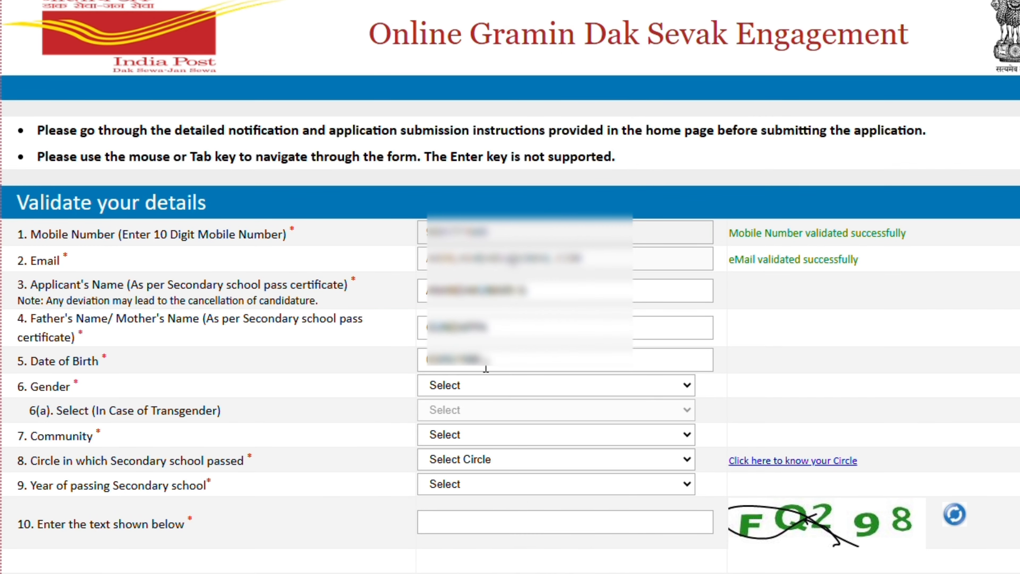
left_click(501, 356)
left_click(489, 386)
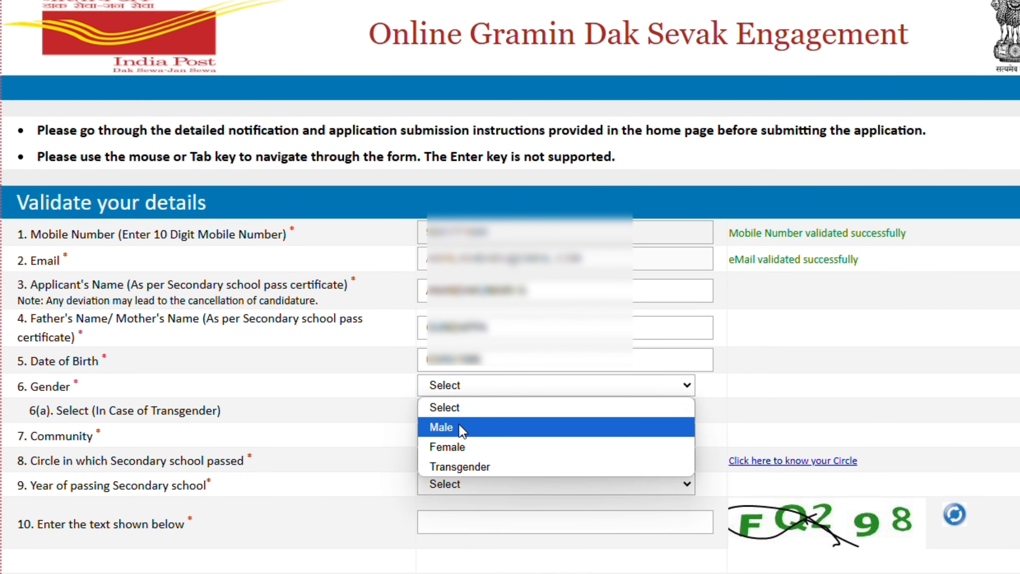
left_click(460, 442)
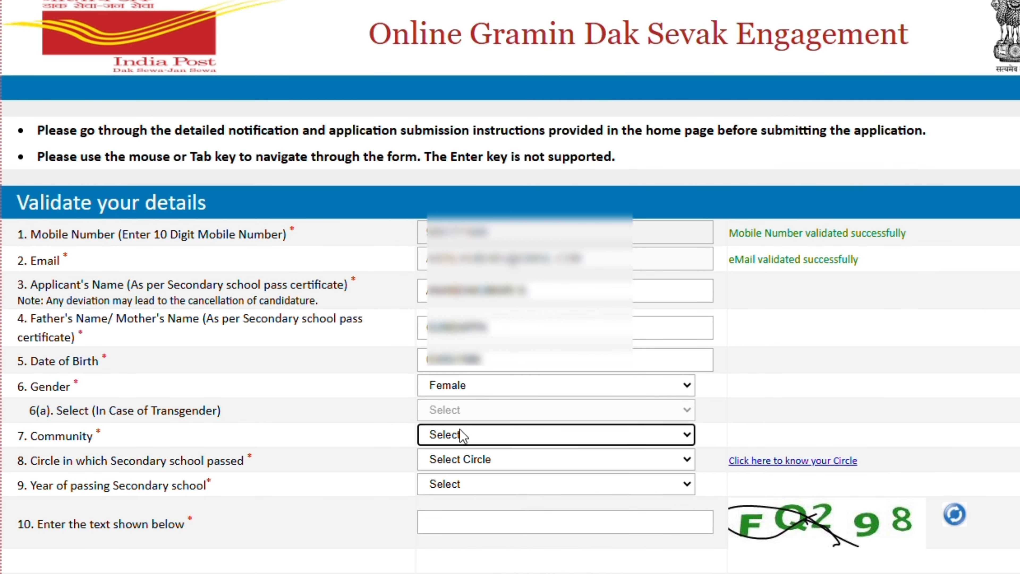
Set community to OBC and secondary school circle to Karnataka
left_click(462, 435)
left_click(447, 514)
left_click(463, 462)
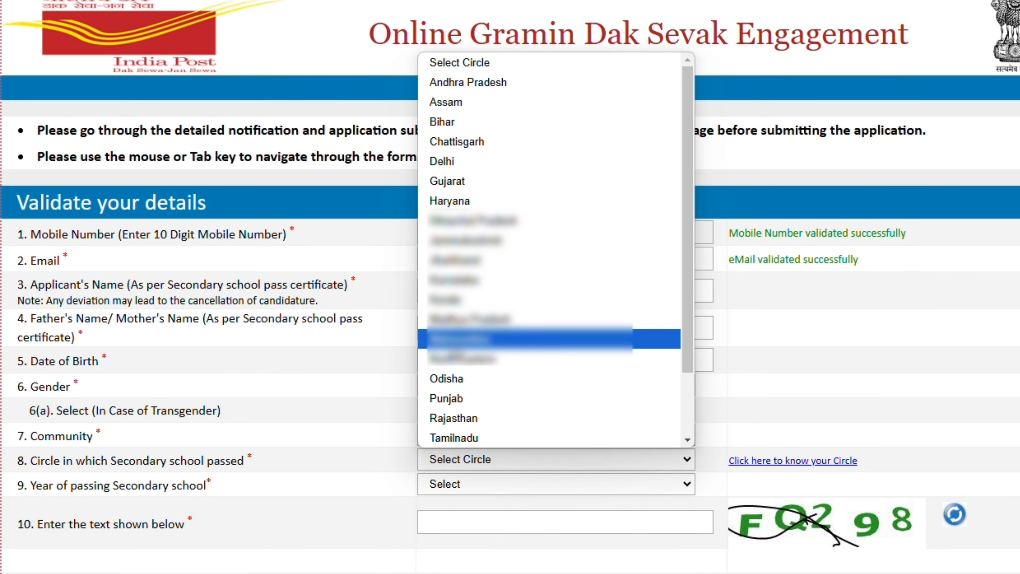
left_click(468, 280)
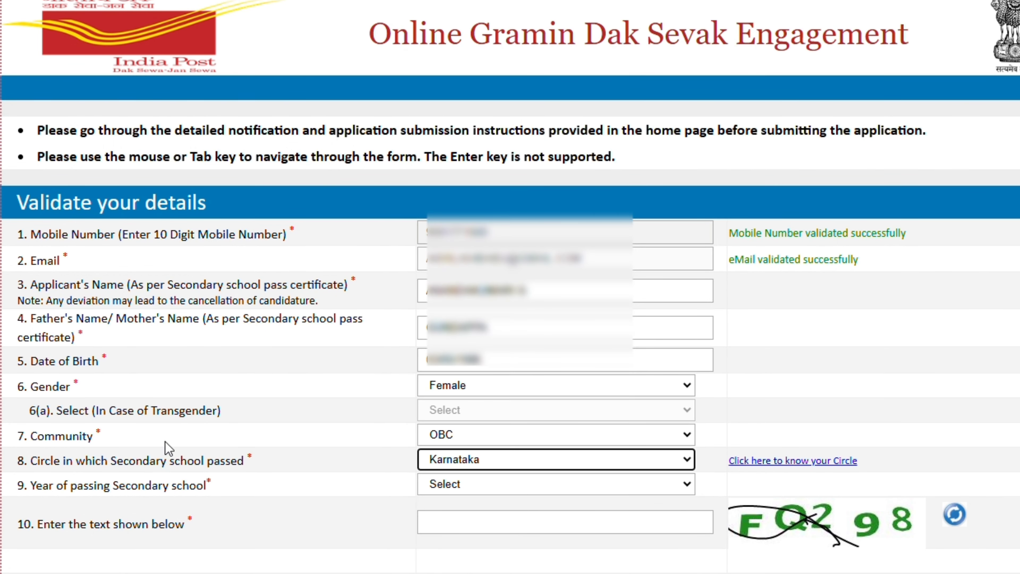
key("Tab")
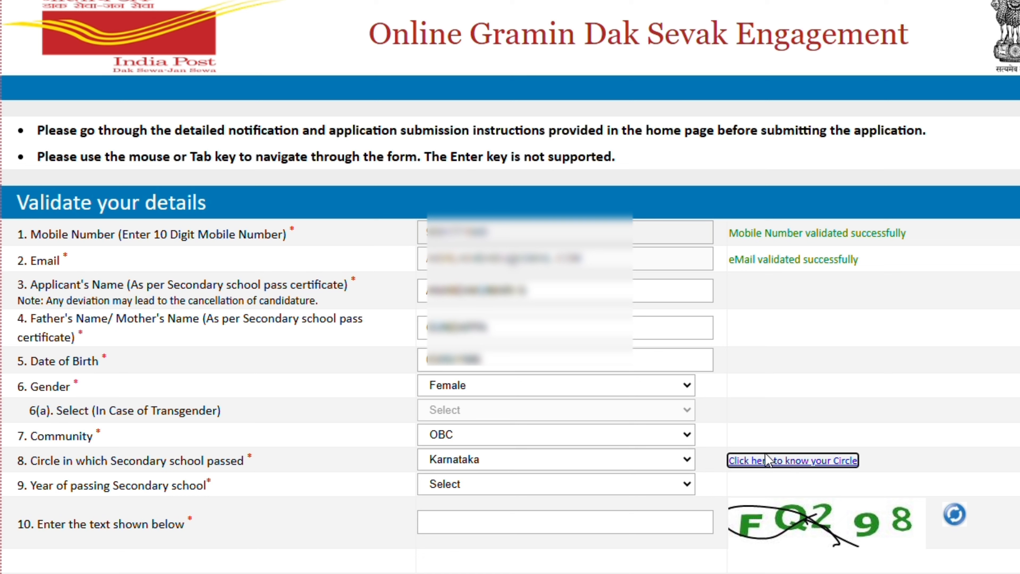
Check the Karnataka row in the circle table and choose the year of passing
left_click(803, 463)
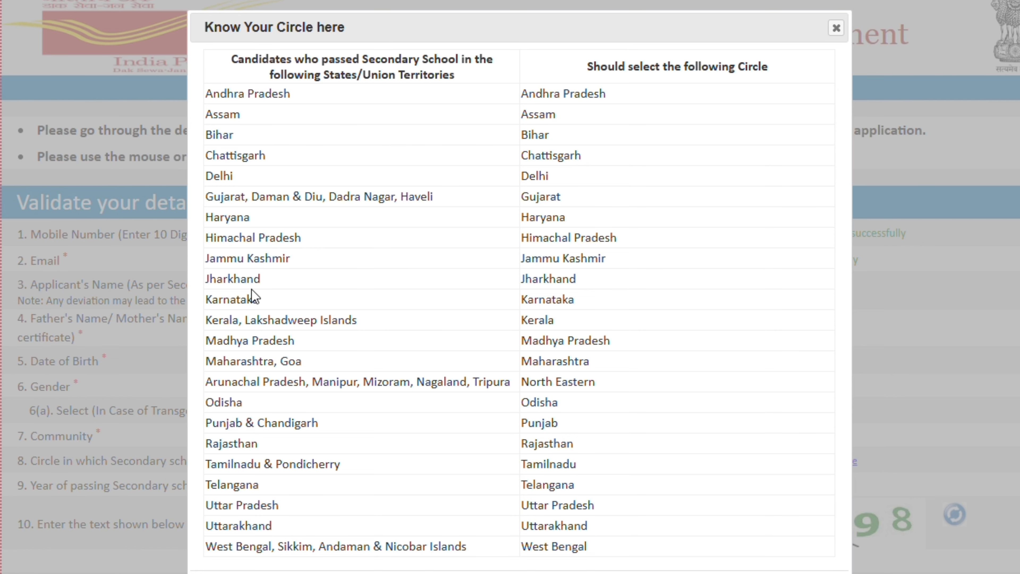
left_click_drag(218, 300, 607, 306)
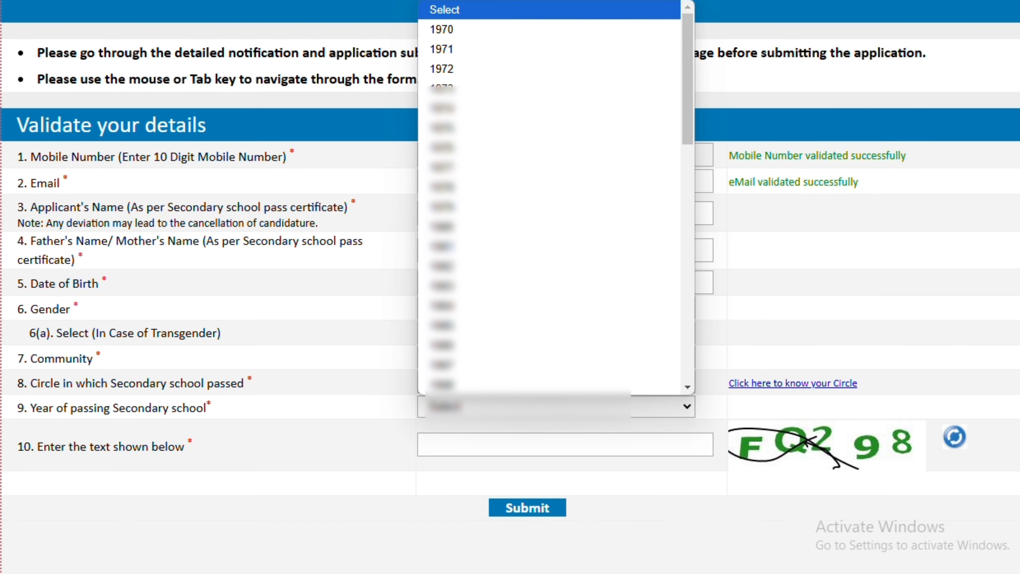
left_click(480, 167)
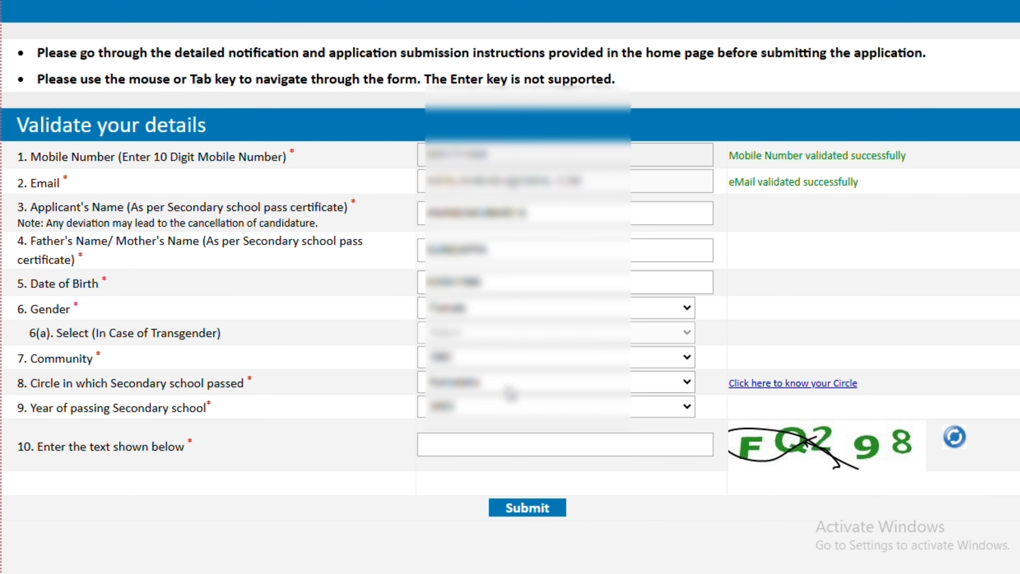
left_click(488, 416)
left_click(488, 416)
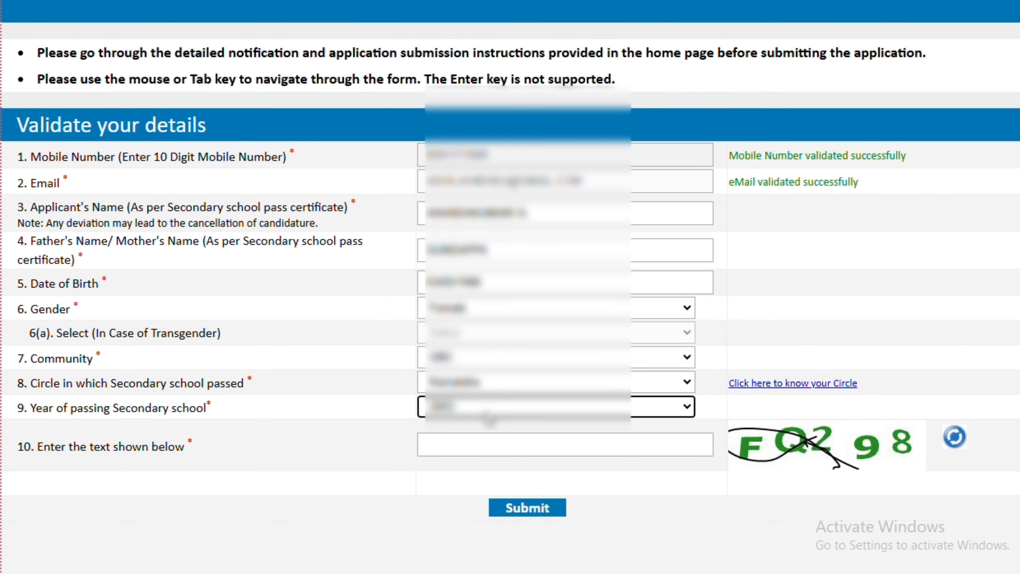
Enter the captcha text and submit the first-stage registration
key("Tab")
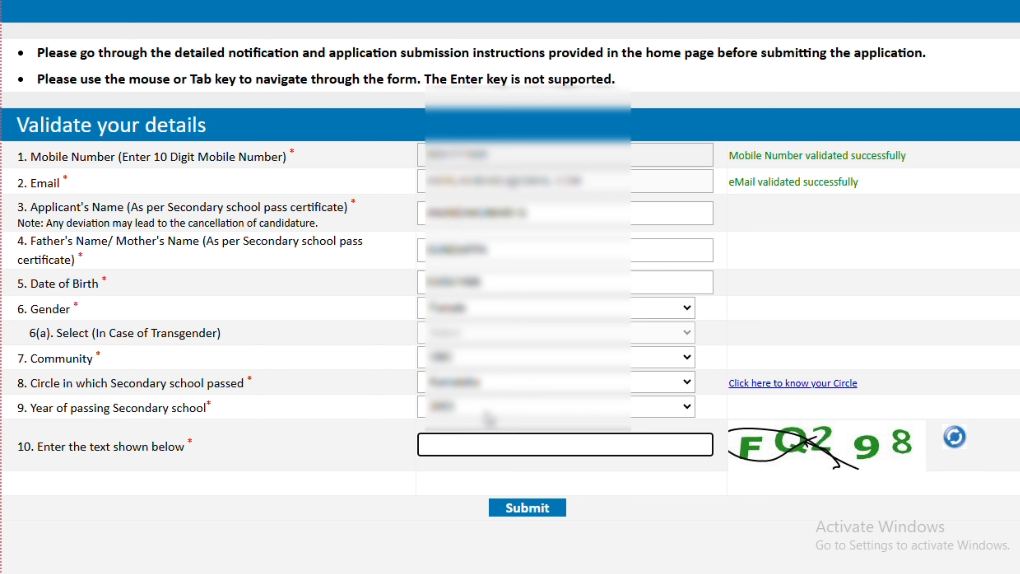
type("FQ298")
left_click(532, 509)
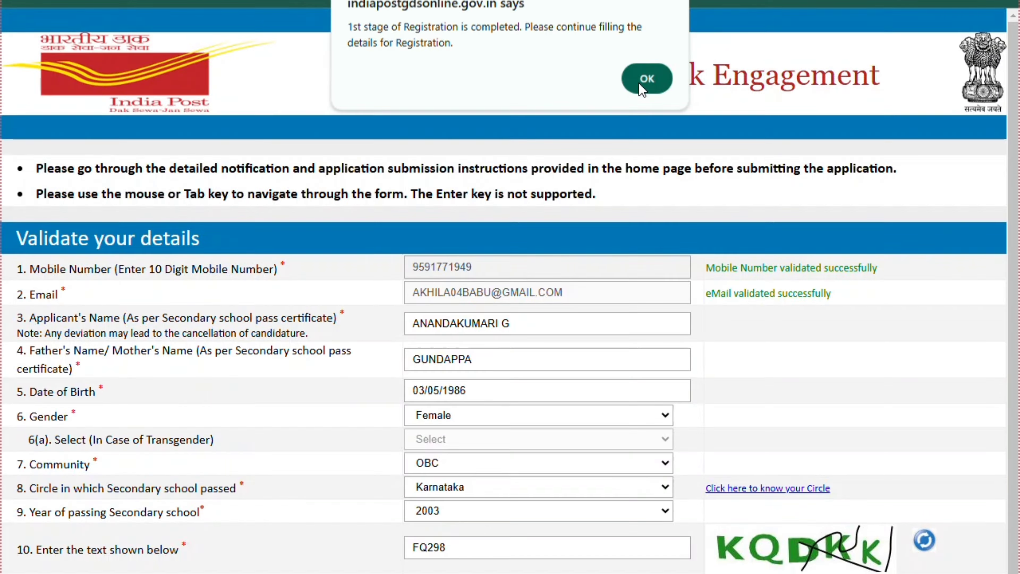
Dismiss the completion notice and scroll to the 'Please continue filling your details below' section
left_click(638, 86)
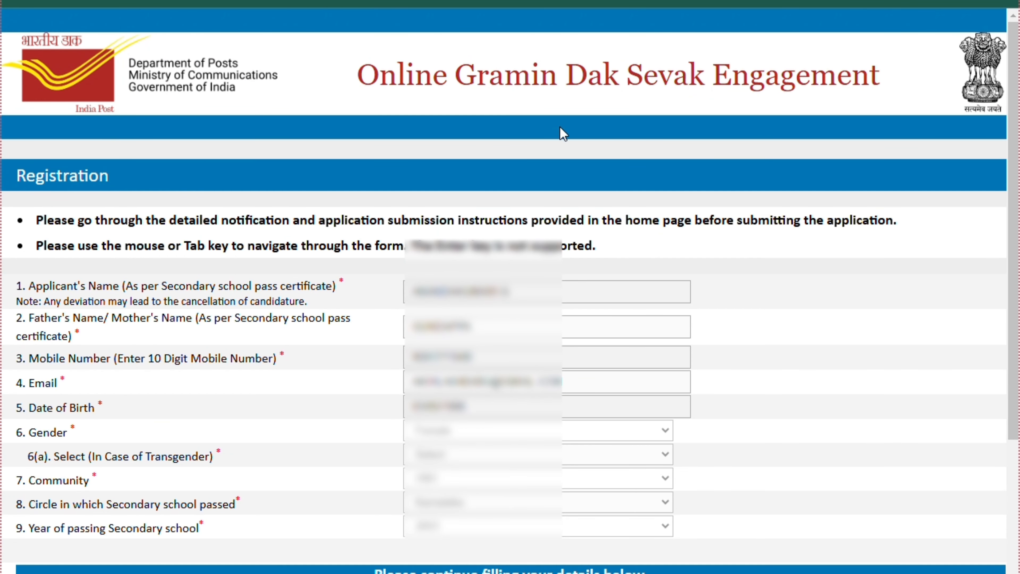
left_click_drag(14, 179, 257, 175)
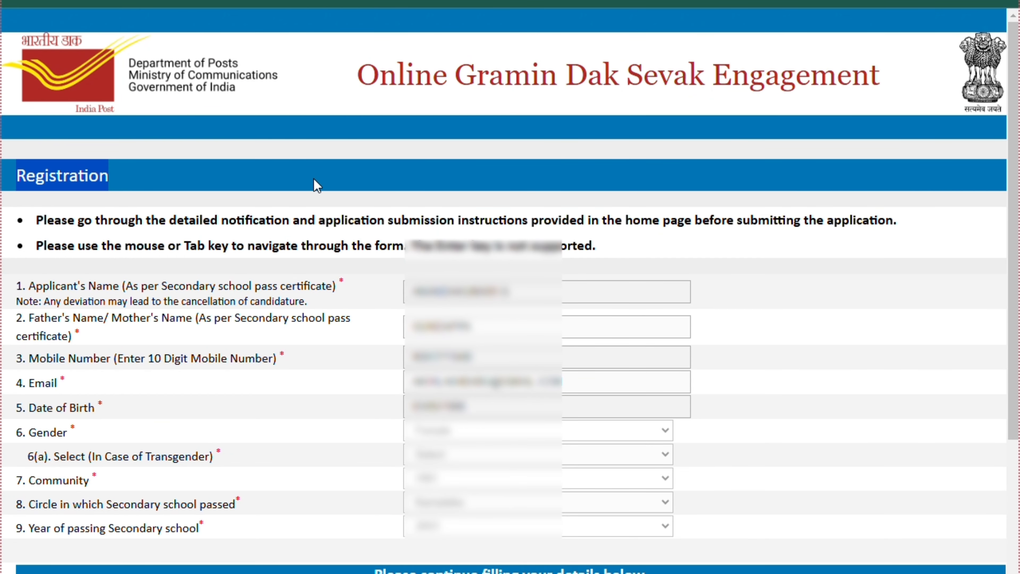
scroll(520, 296, "down", 10)
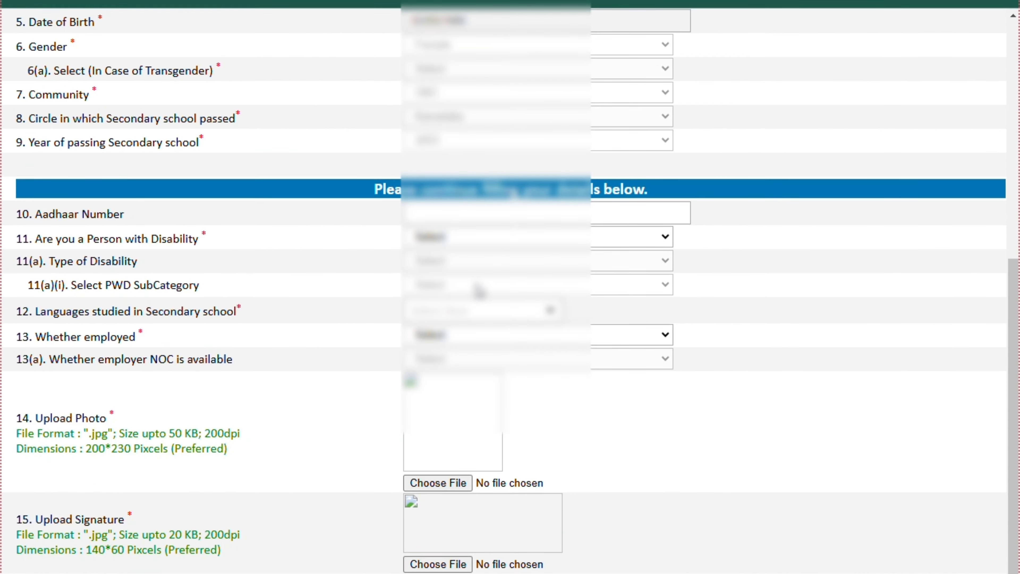
scroll(499, 322, "down", 4)
left_click_drag(374, 27, 730, 30)
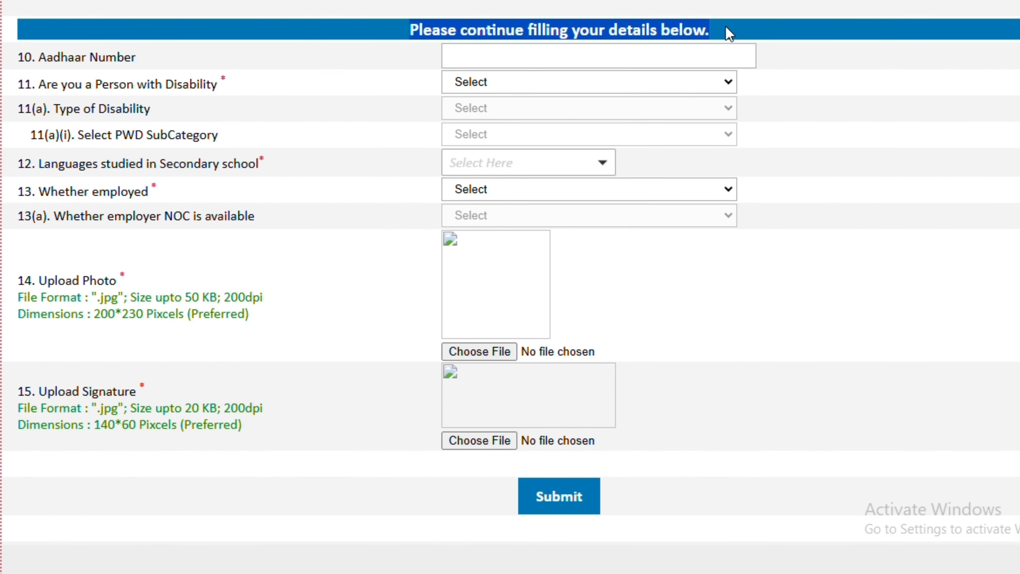
left_click(760, 74)
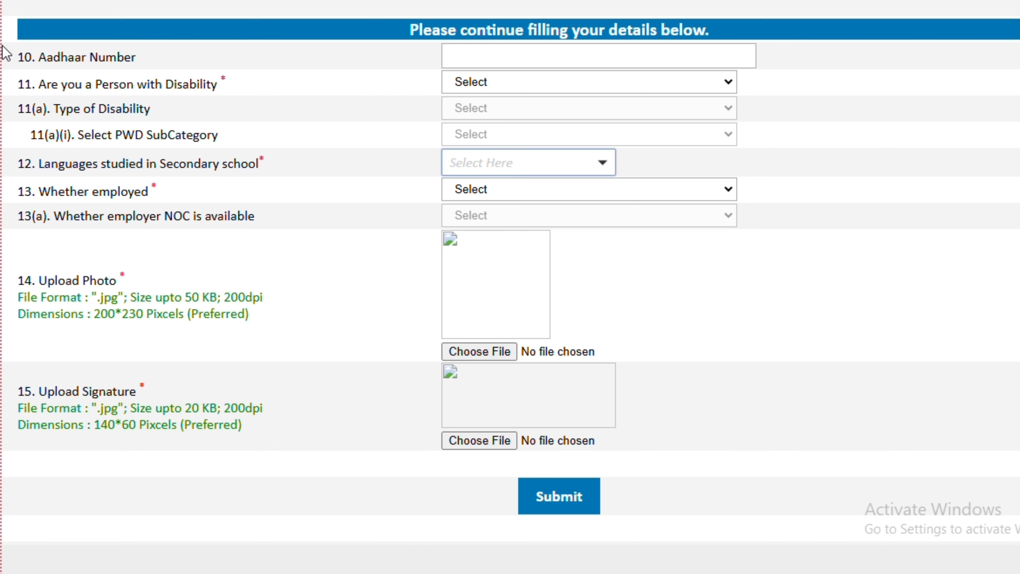
Review the Aadhaar, disability, languages, employment, NOC, photo and signature field labels
left_click_drag(32, 57, 155, 61)
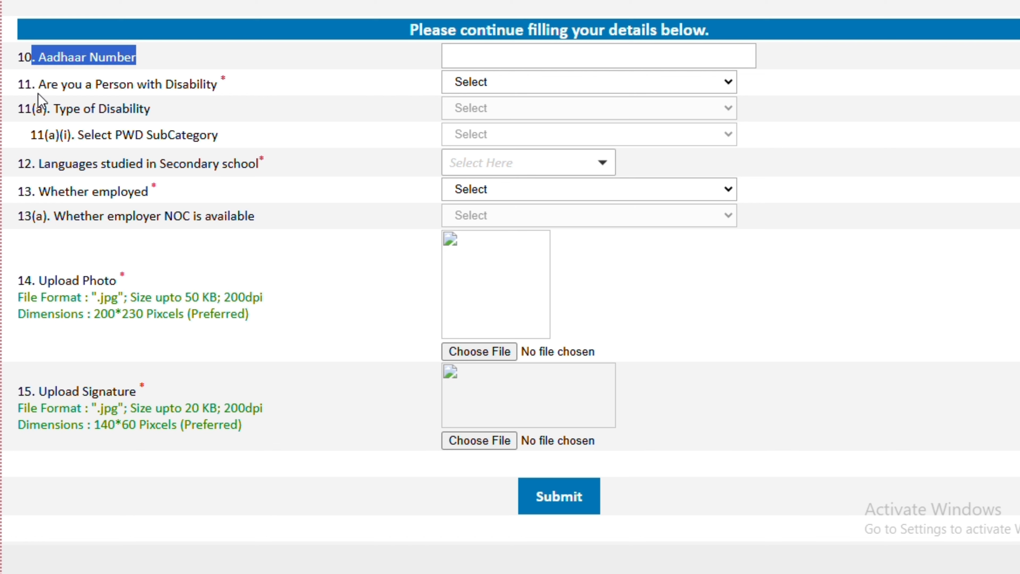
left_click_drag(47, 84, 230, 84)
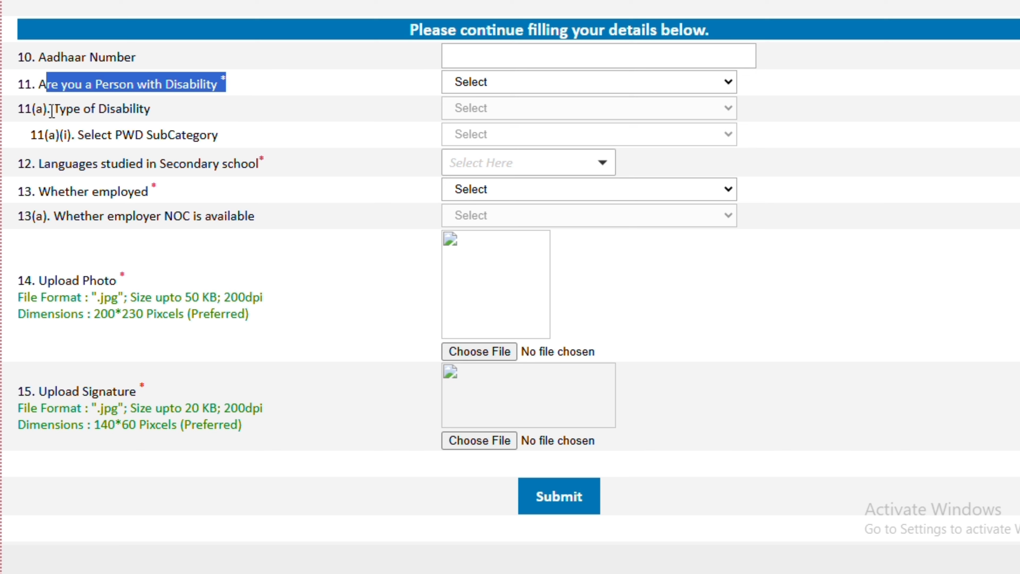
left_click_drag(51, 109, 215, 112)
left_click_drag(78, 135, 269, 141)
left_click(269, 141)
left_click_drag(52, 164, 270, 173)
left_click(273, 178)
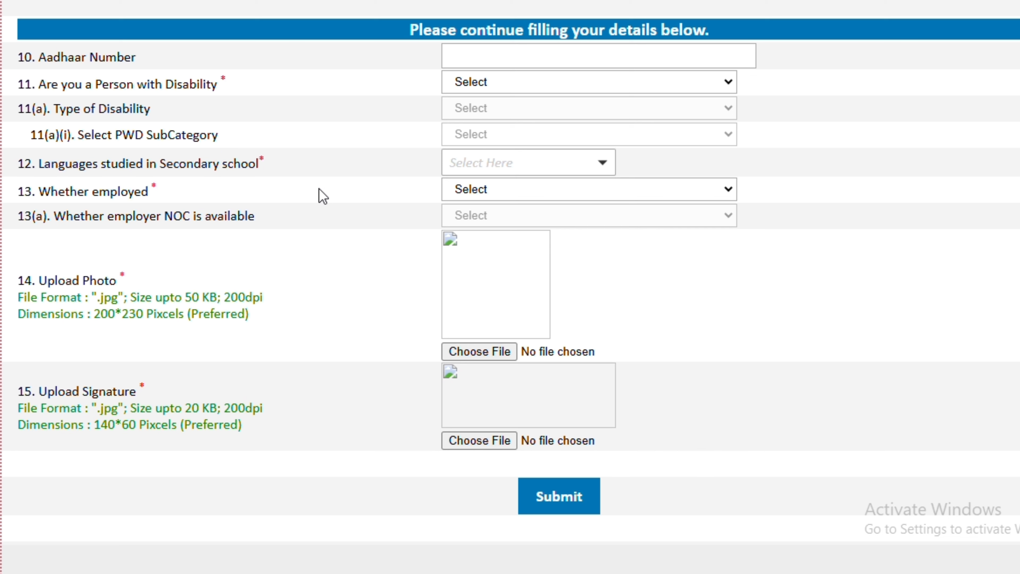
left_click_drag(64, 192, 219, 197)
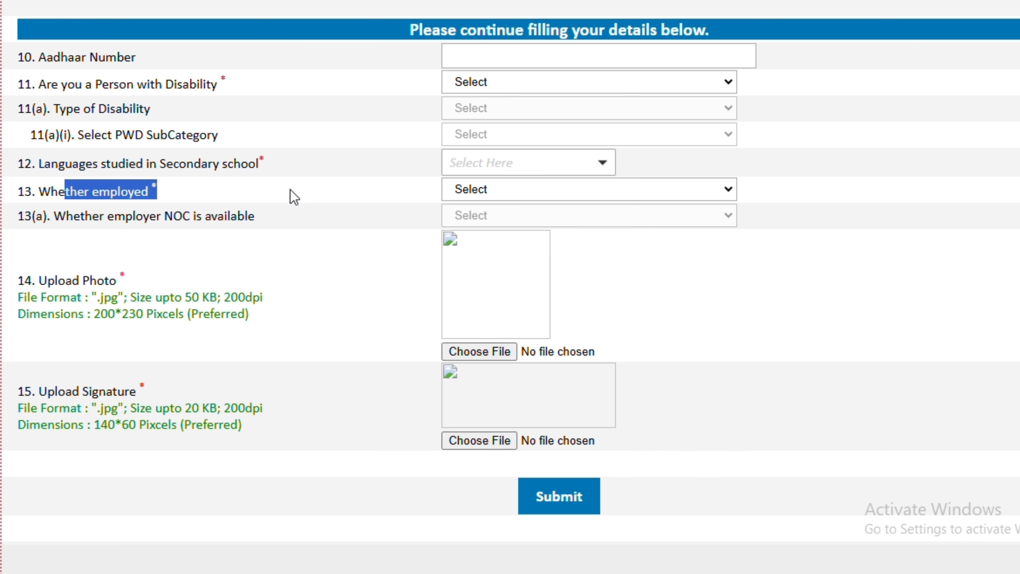
left_click(291, 198)
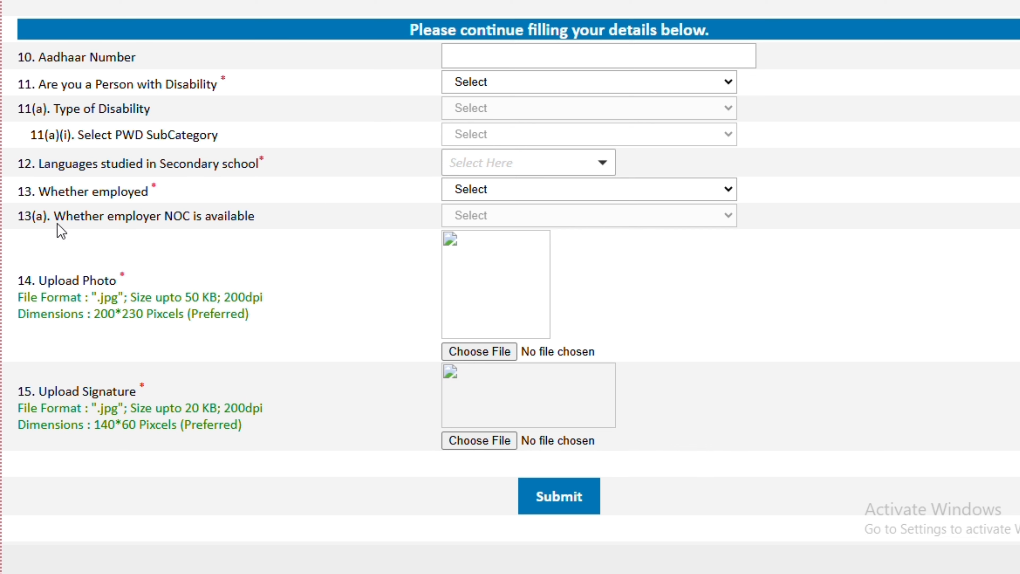
left_click_drag(61, 221, 292, 228)
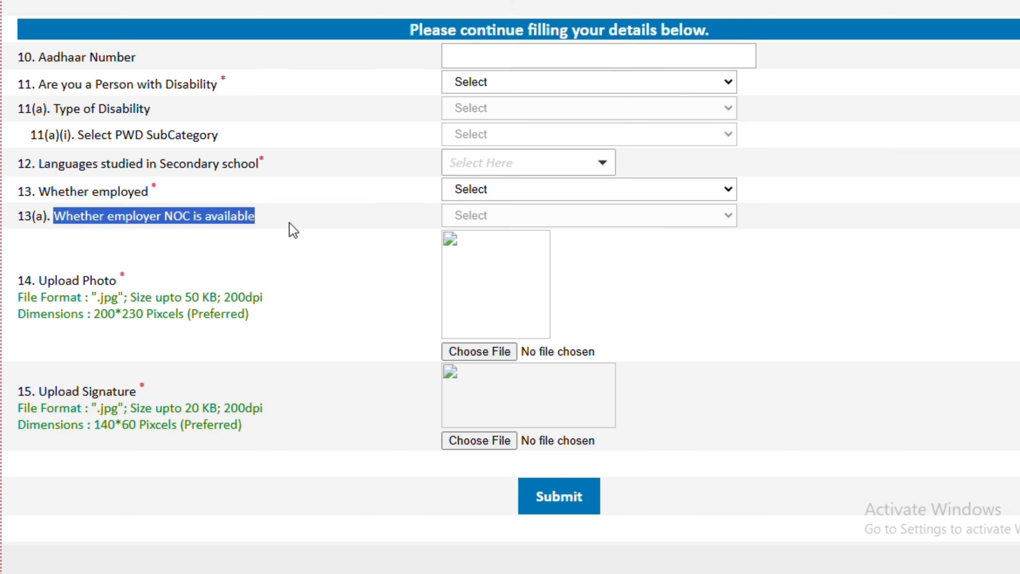
left_click(336, 238)
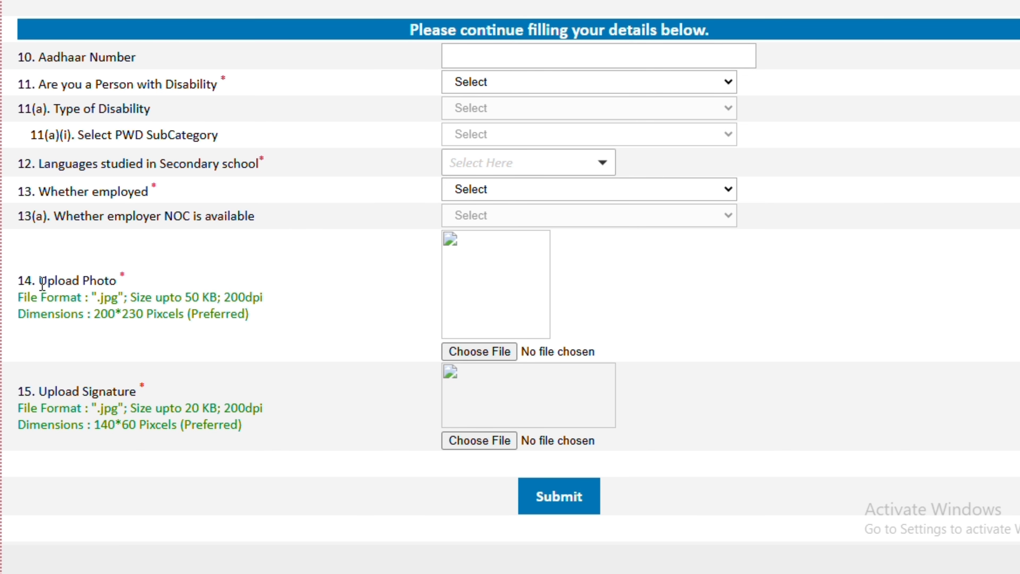
left_click_drag(40, 280, 137, 284)
left_click_drag(48, 392, 191, 390)
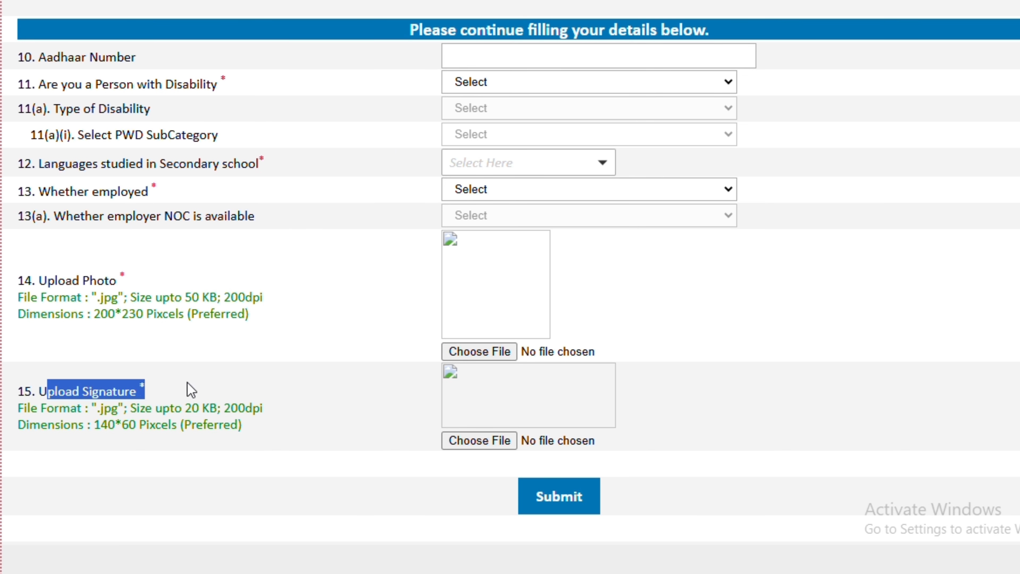
left_click(271, 368)
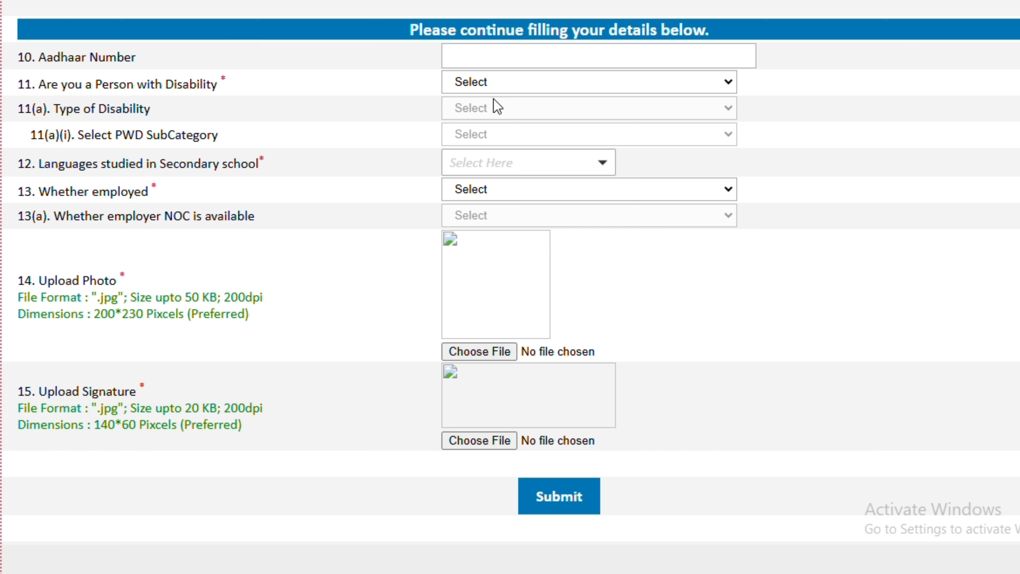
Enter the applicant's Aadhaar number
left_click(482, 57)
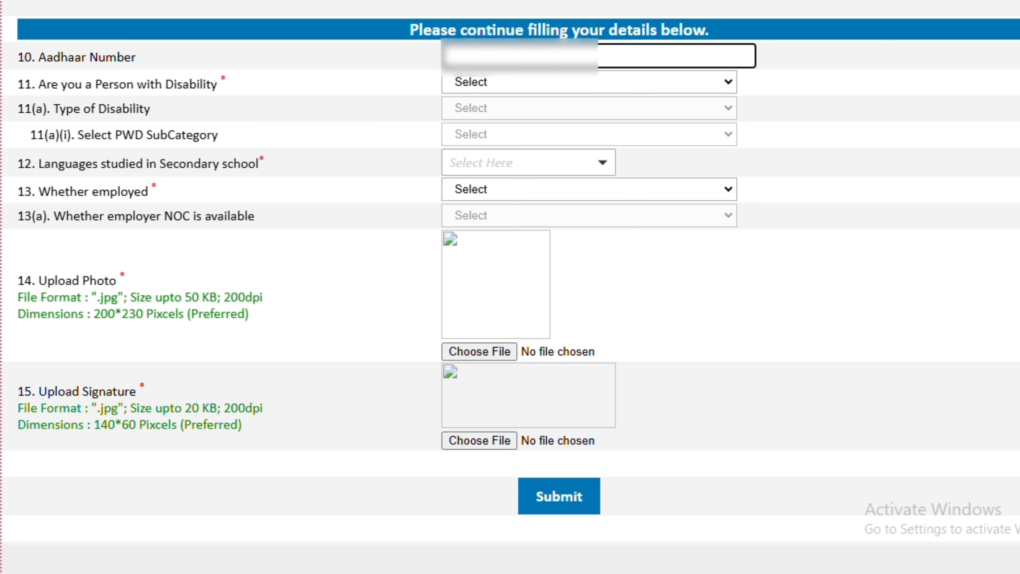
left_click(459, 34)
left_click(462, 54)
type("*******")
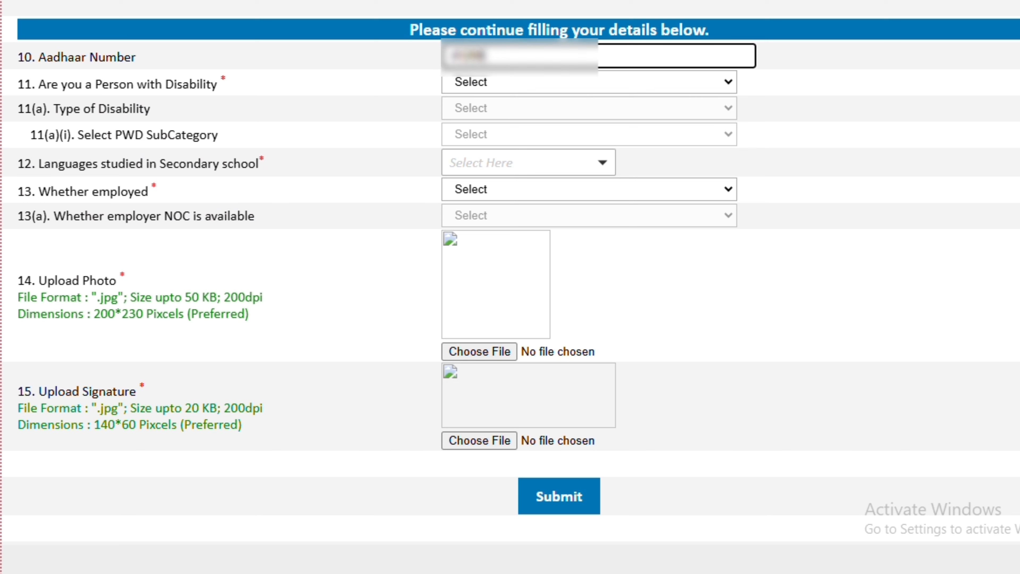
type("*****")
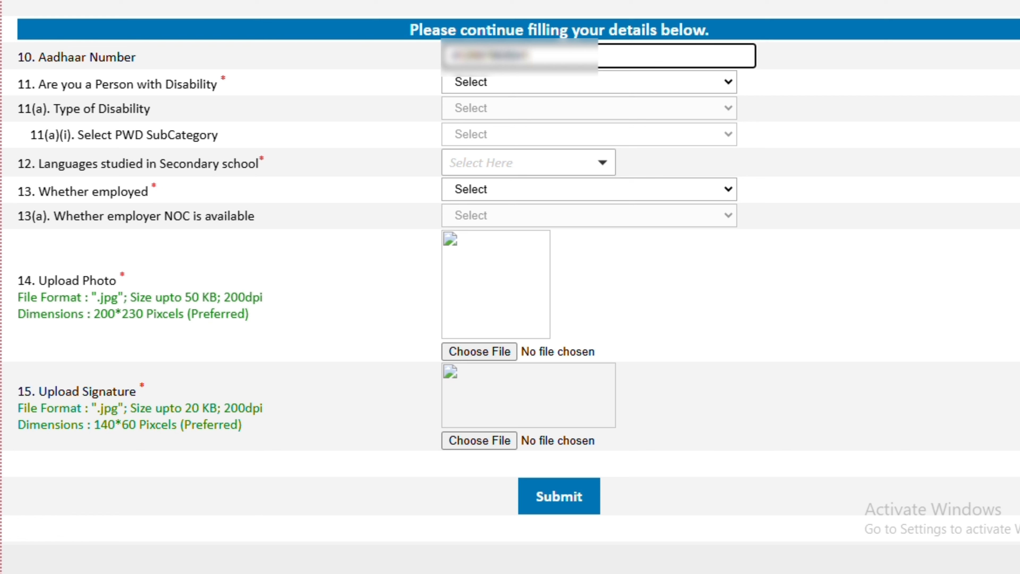
Answer No for disability, Yes for whether employed, and No for employer NOC
left_click(590, 82)
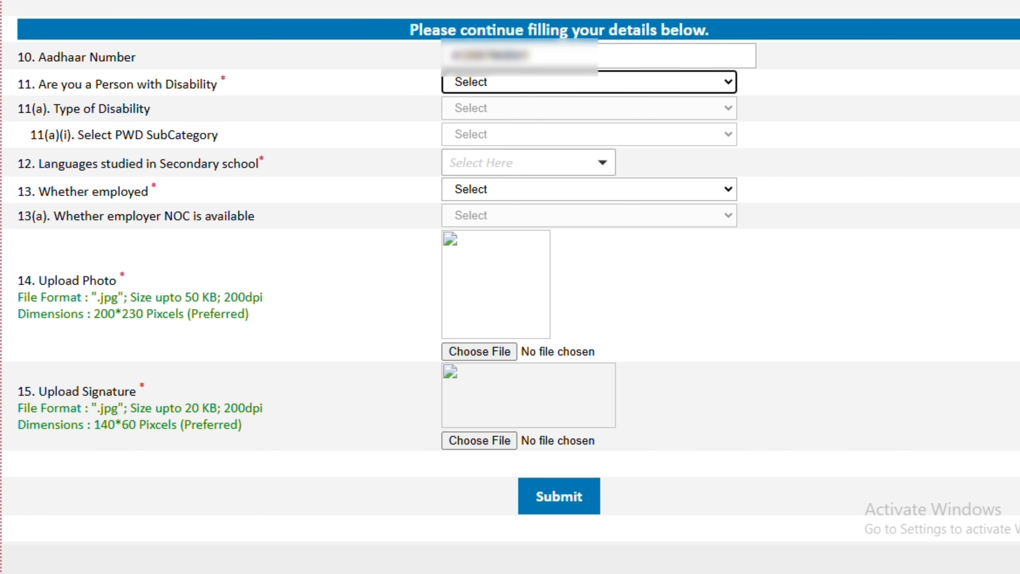
left_click(459, 83)
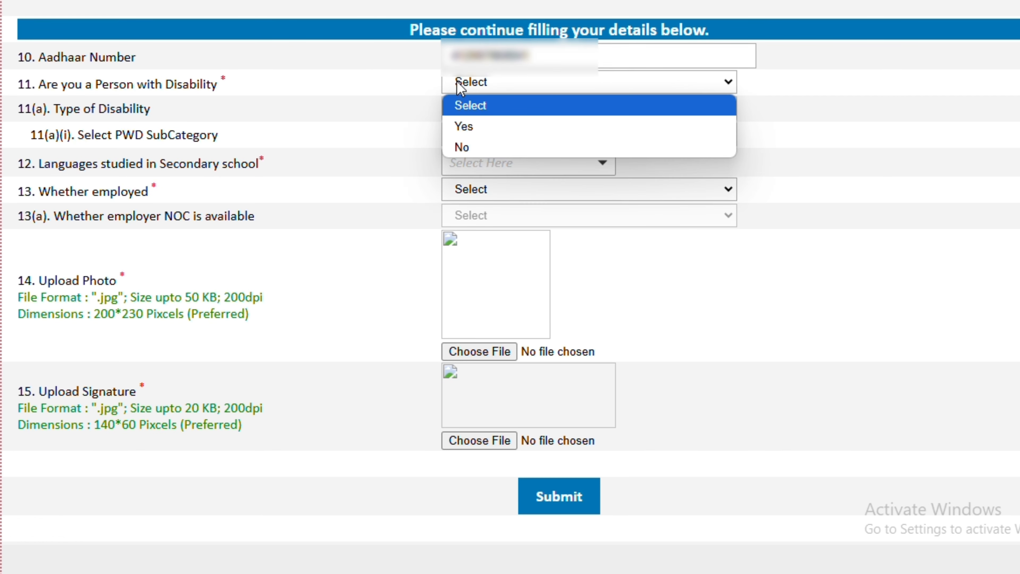
left_click(465, 150)
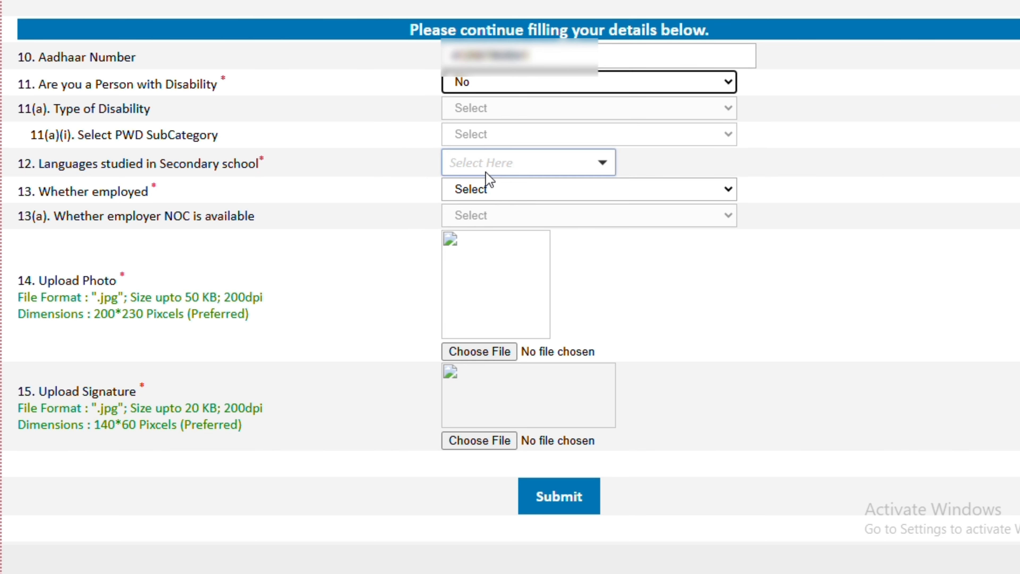
left_click(488, 199)
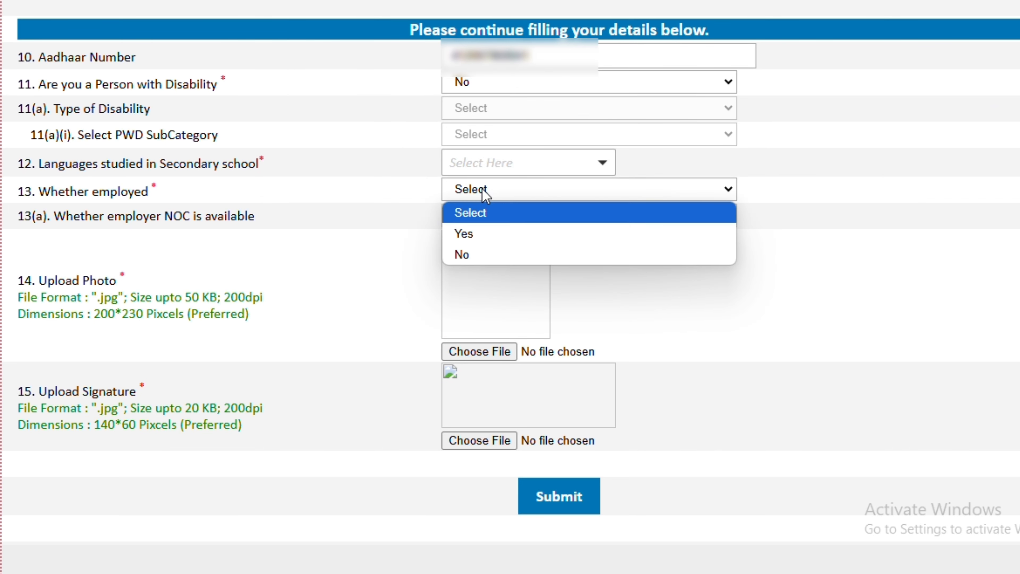
left_click(486, 237)
left_click(486, 215)
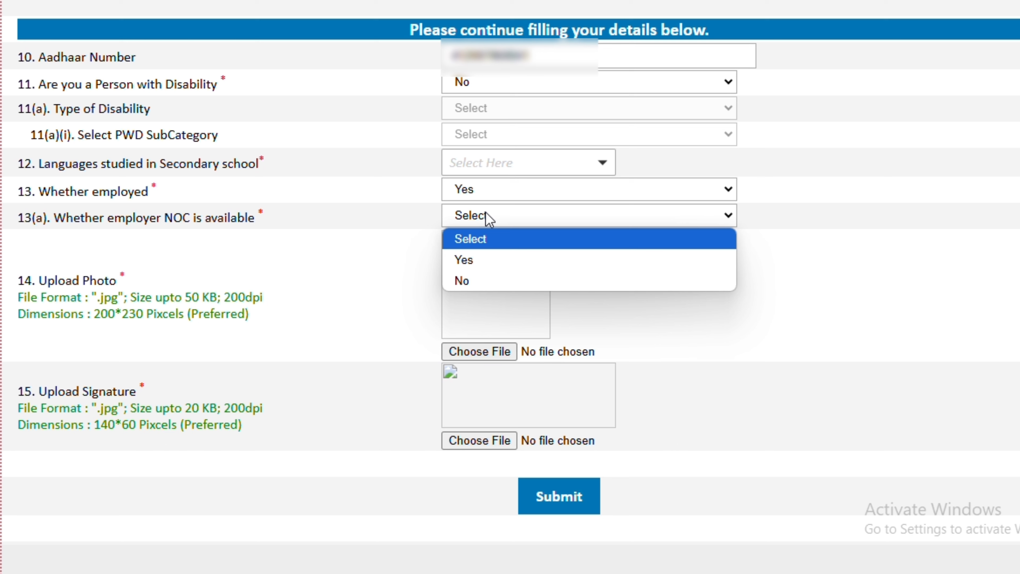
left_click(466, 282)
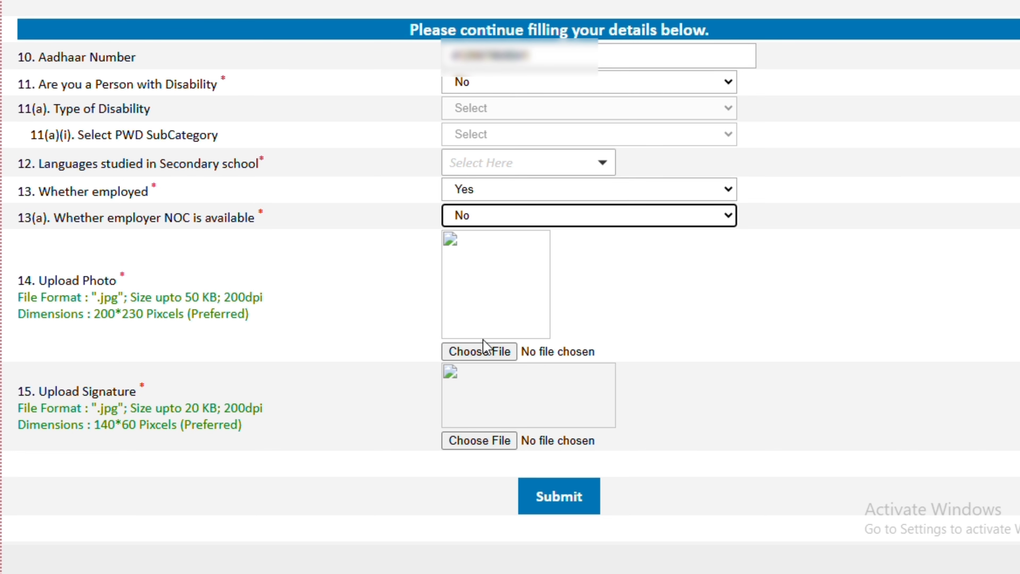
Attach the photo image and keep Whether employed set to Yes
left_click(482, 353)
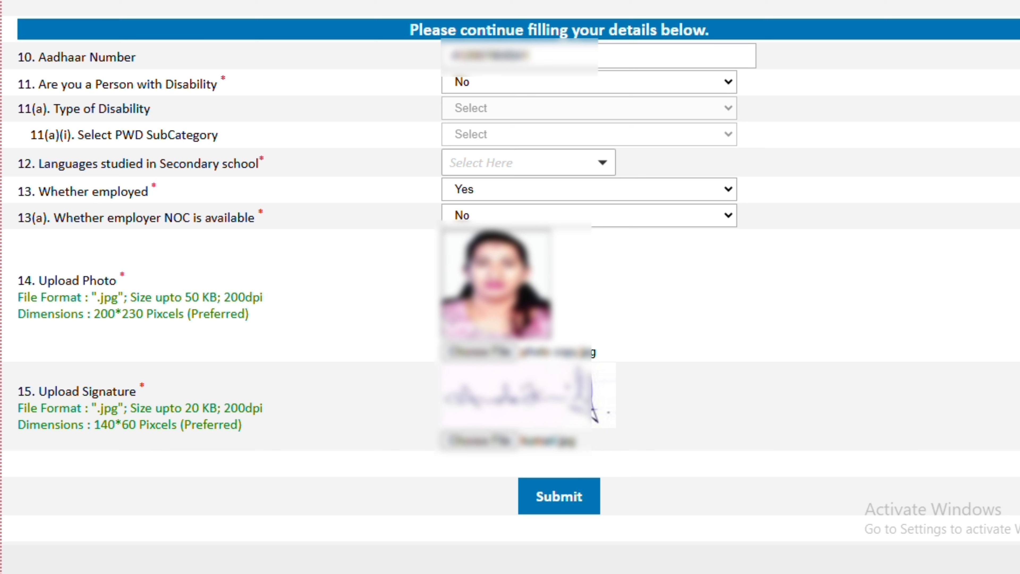
left_click(488, 186)
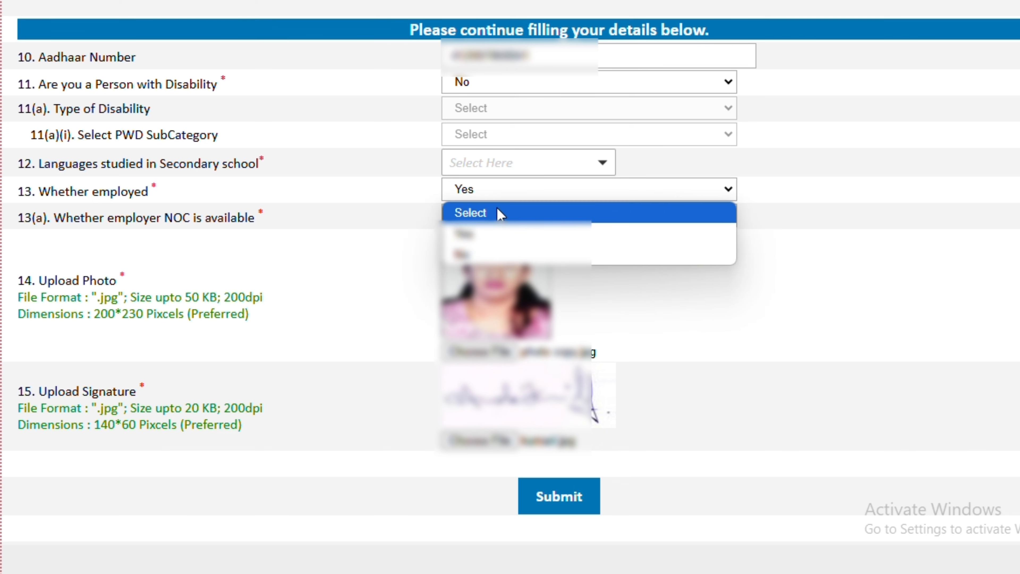
left_click(484, 235)
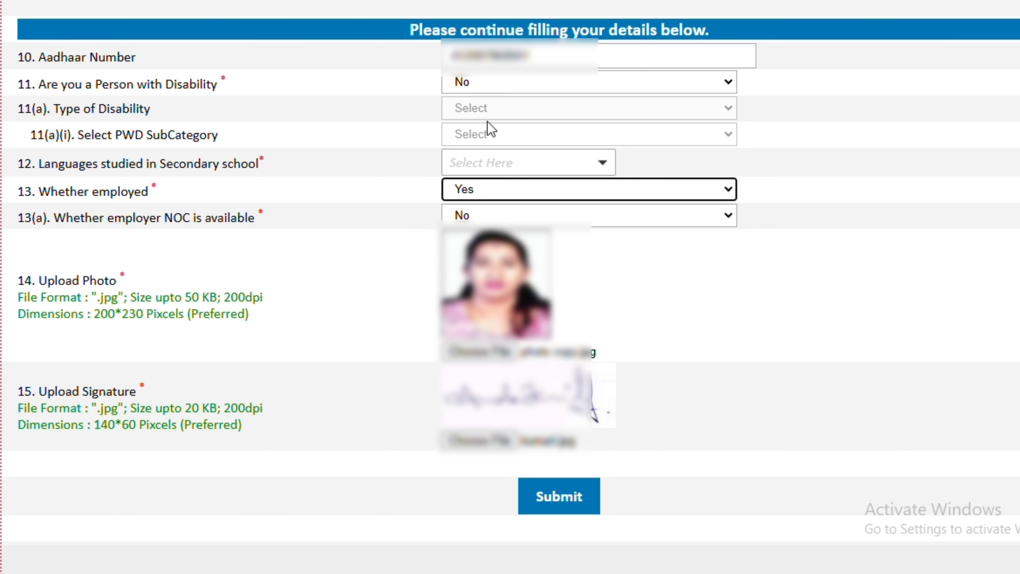
left_click(485, 163)
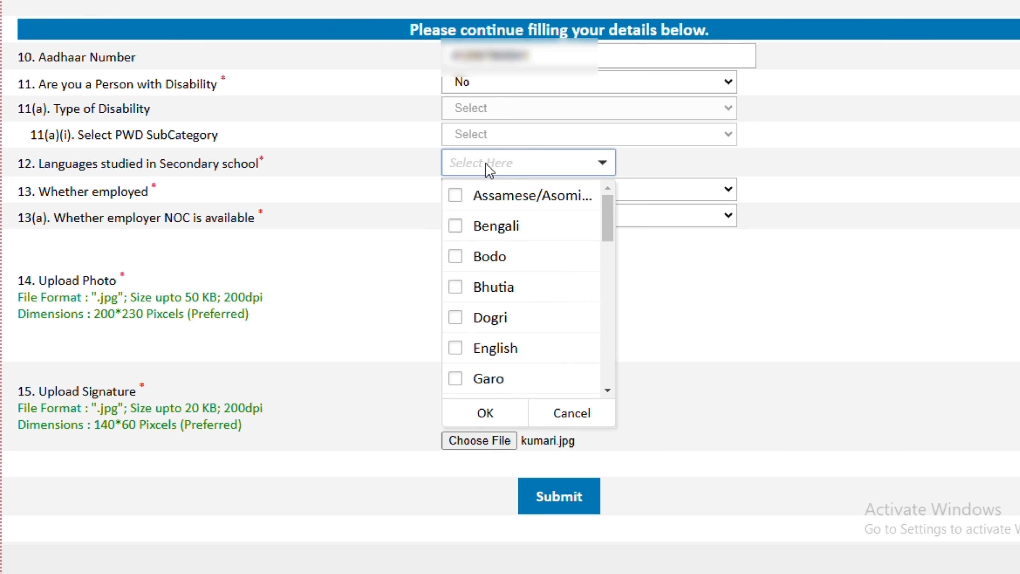
Tick Kannada, Hindi and English as secondary-school languages and confirm the selection
scroll(486, 297, "down", 5)
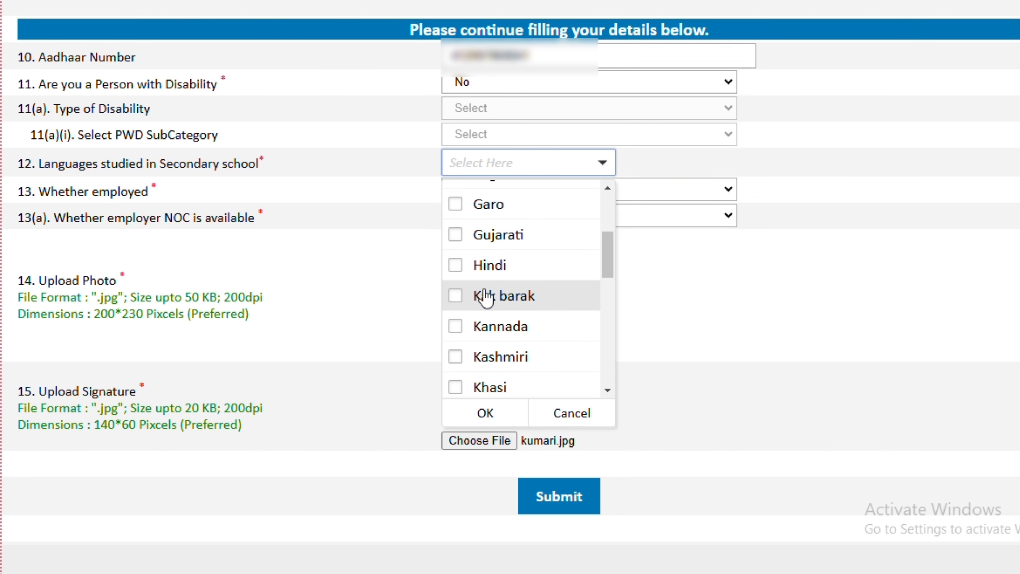
left_click(456, 327)
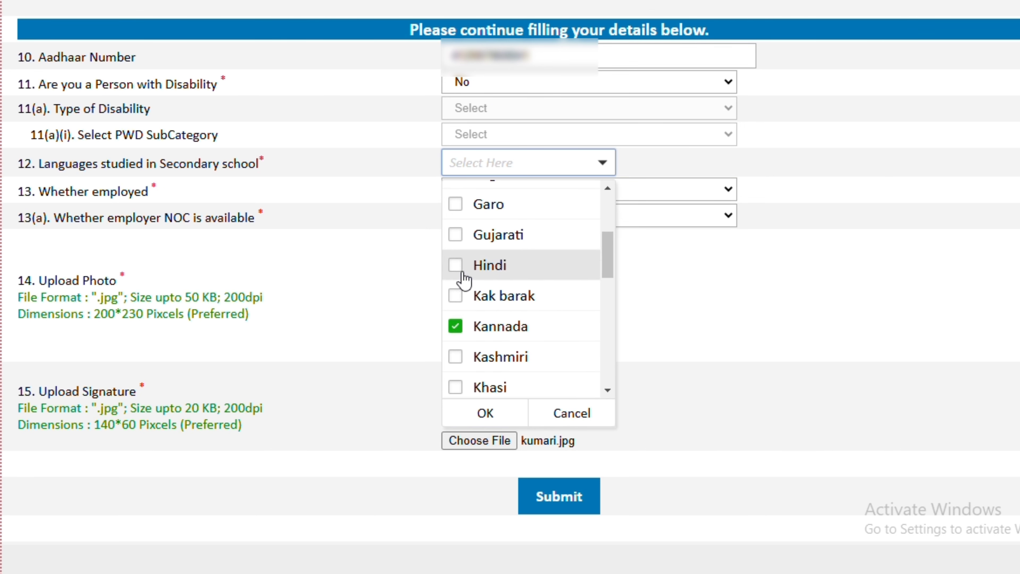
left_click(460, 265)
scroll(461, 263, "up", 5)
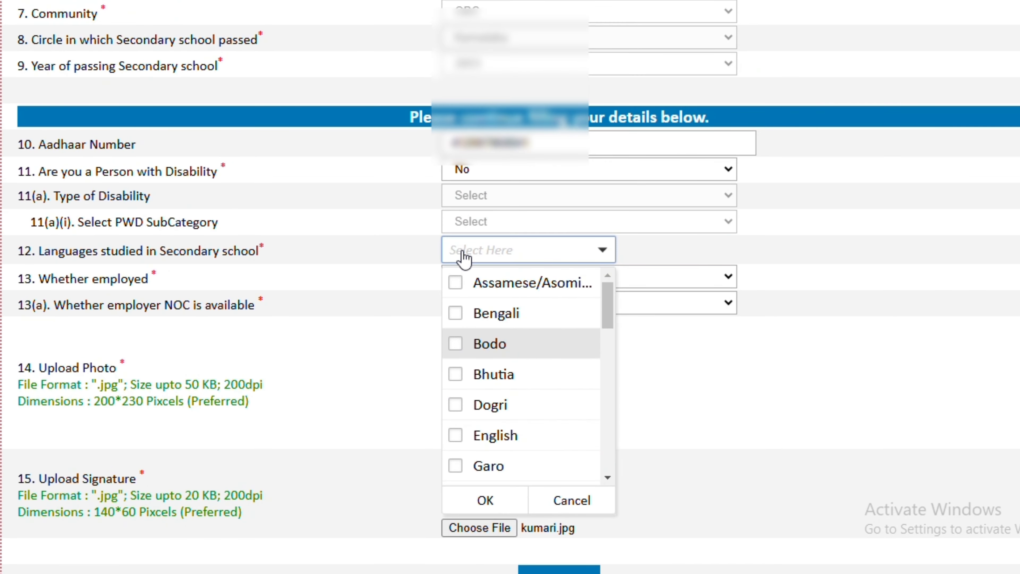
scroll(474, 305, "down", 5)
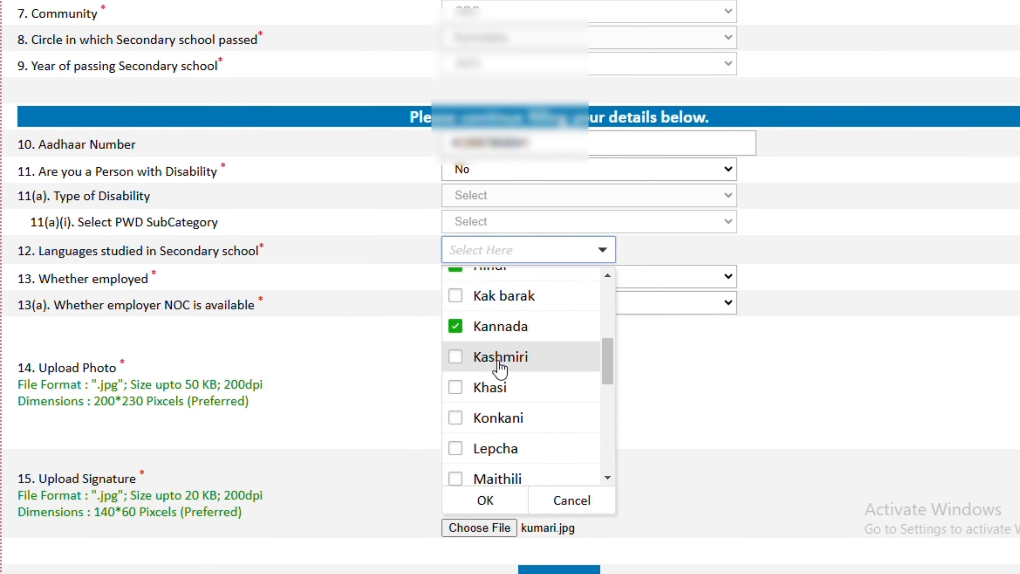
scroll(672, 309, "down", 2)
scroll(487, 258, "down", 6)
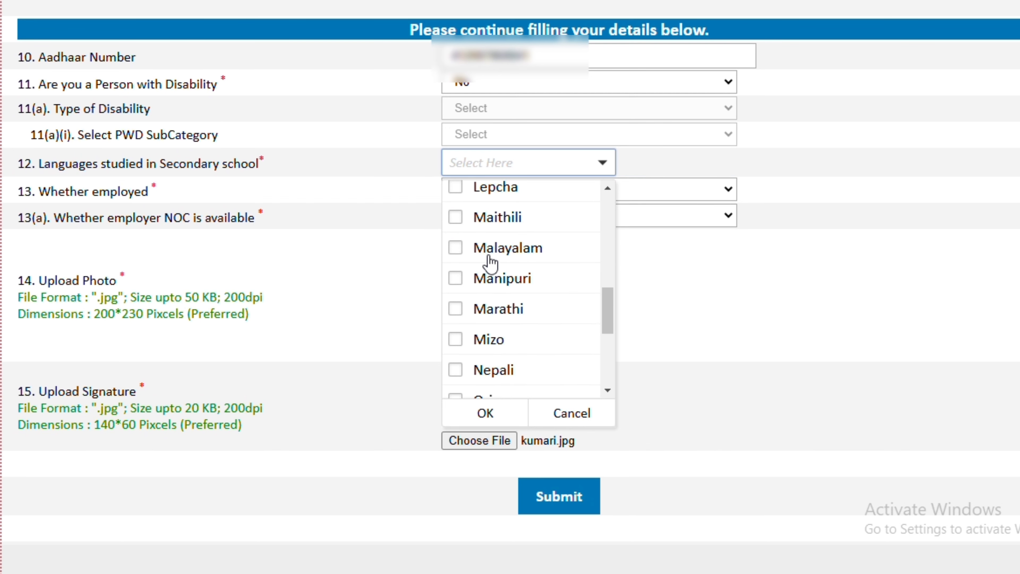
scroll(489, 263, "down", 4)
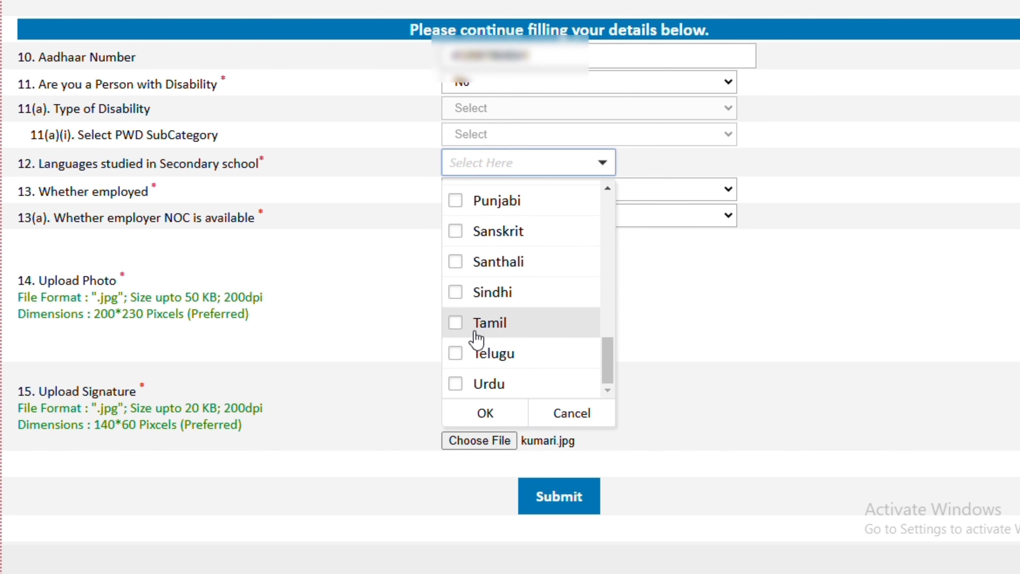
scroll(478, 338, "up", 2)
scroll(477, 339, "up", 6)
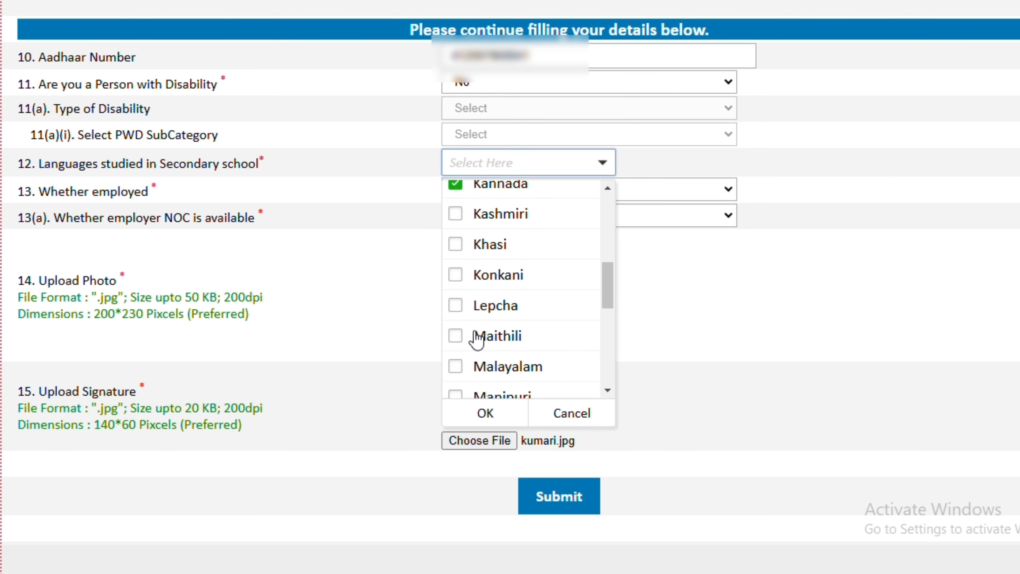
scroll(477, 339, "up", 1)
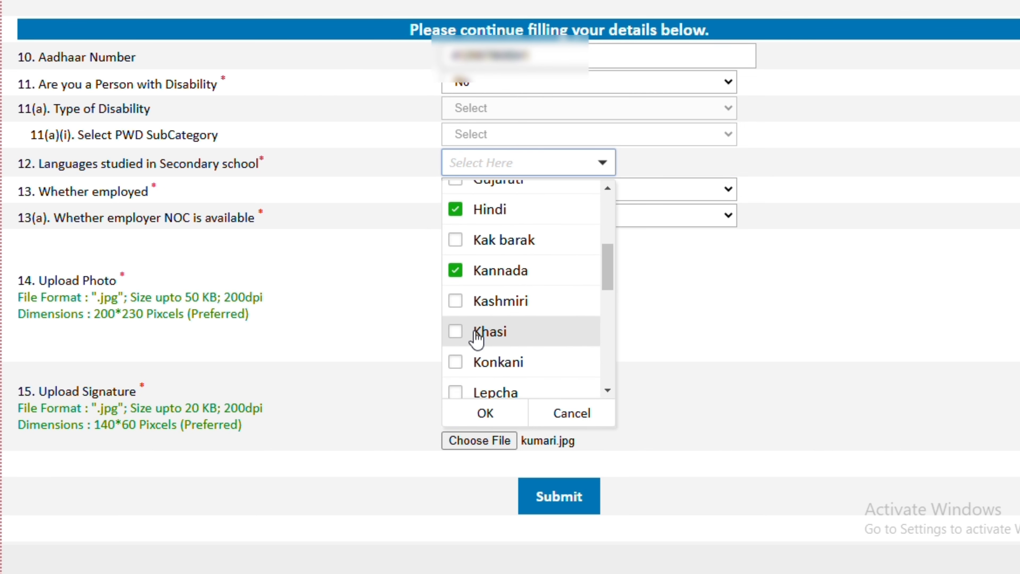
scroll(477, 338, "up", 2)
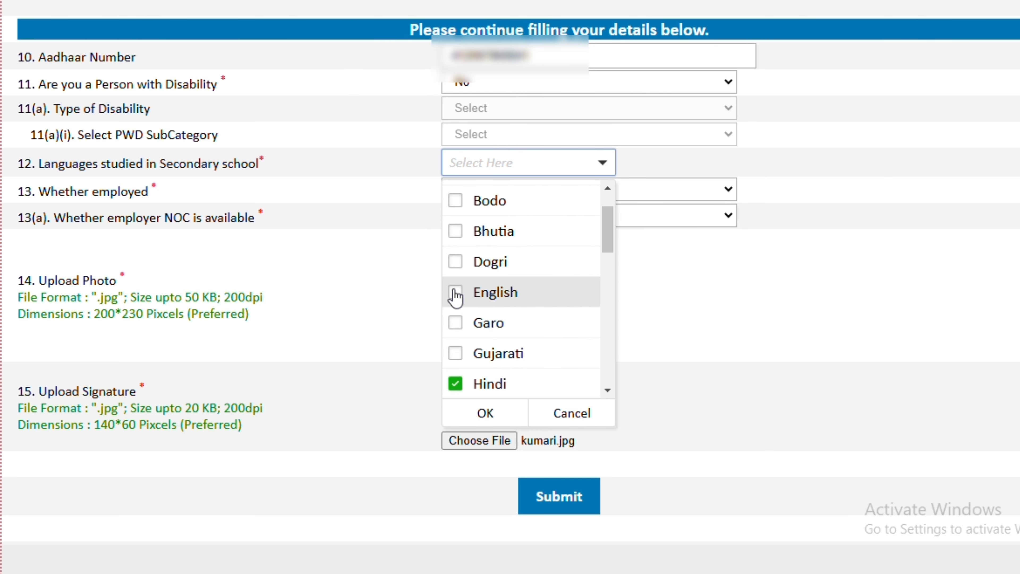
left_click(455, 293)
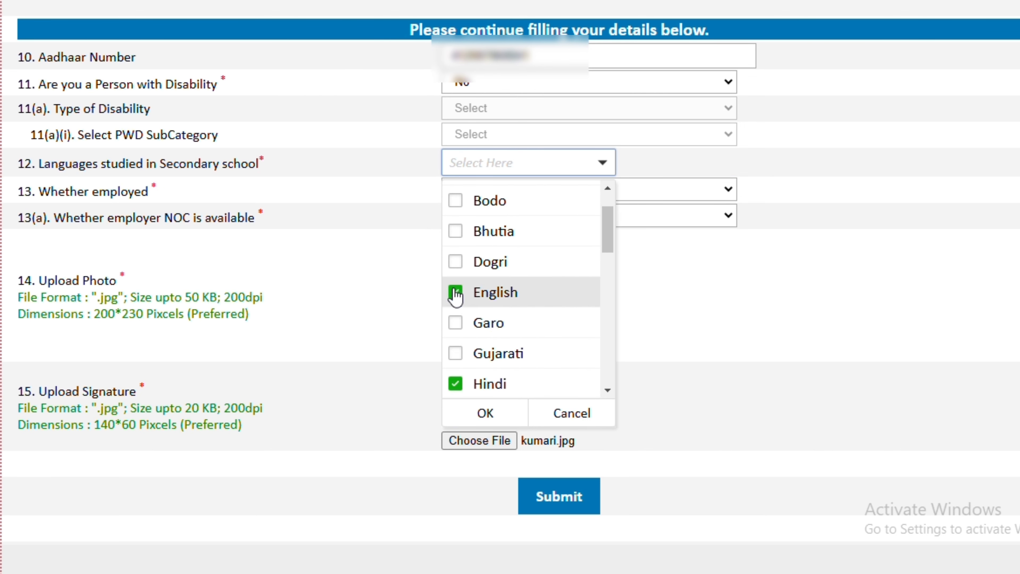
left_click(487, 414)
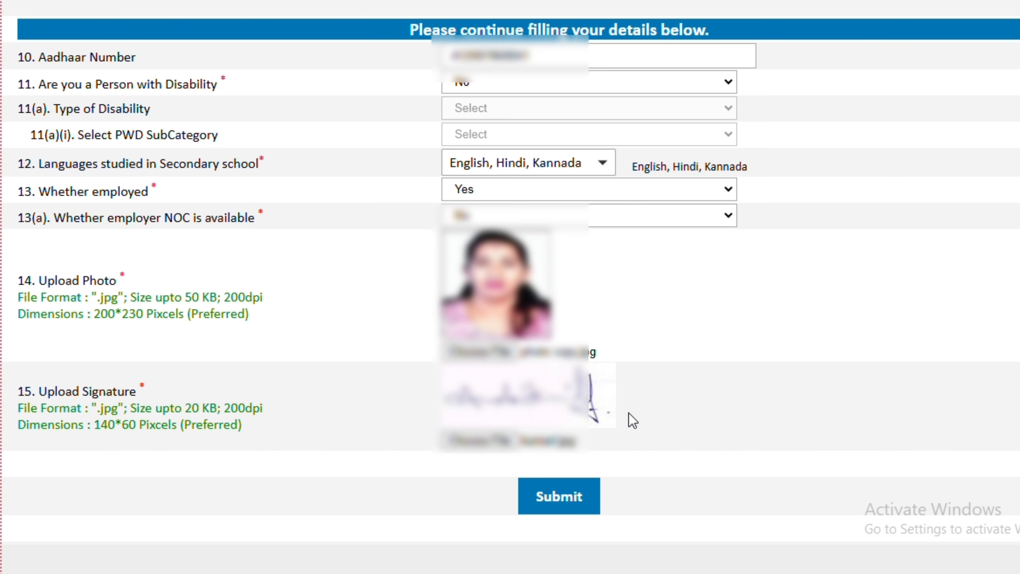
Submit the form, accept the no-duplicate declaration, and confirm to receive the registration number
left_click(542, 497)
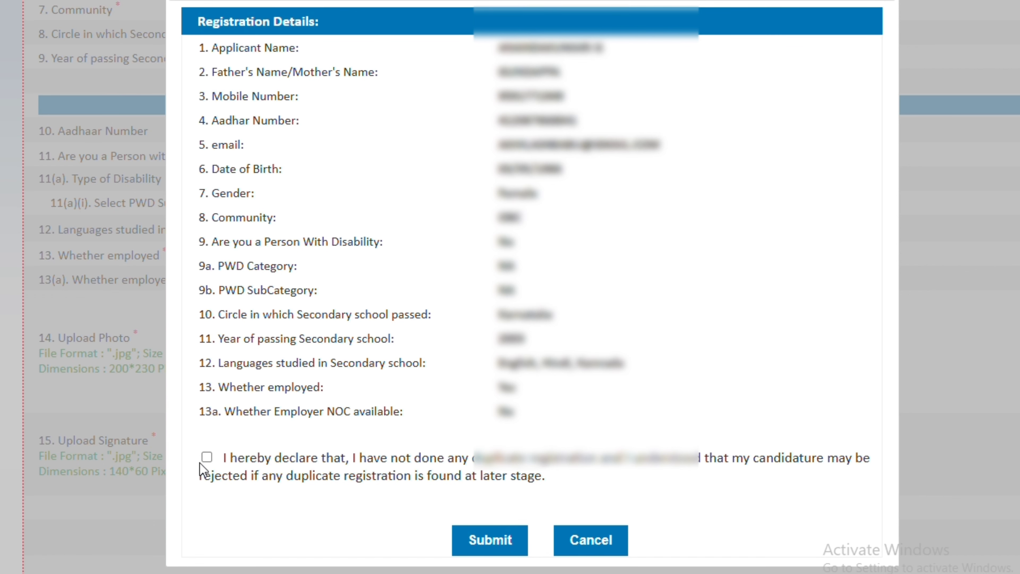
left_click(207, 458)
left_click(493, 542)
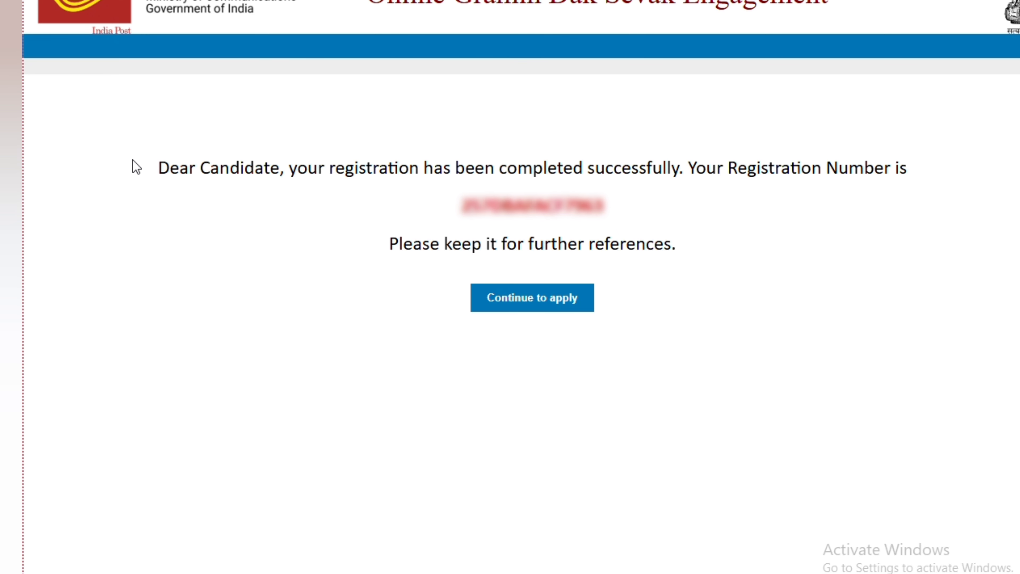
Copy the registration number from the confirmation and continue to the Candidate Application Form
left_click_drag(132, 161, 508, 181)
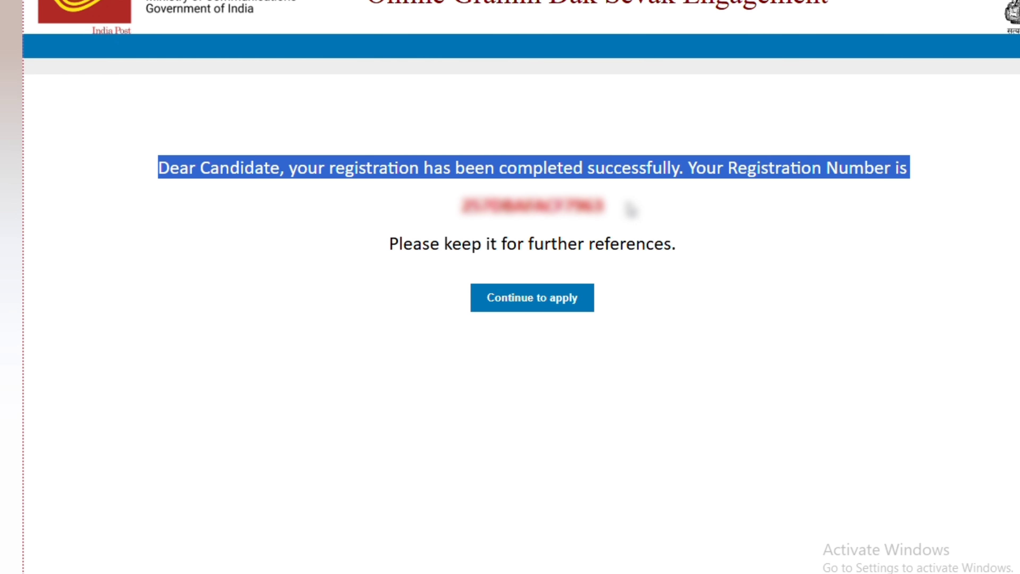
left_click(628, 207)
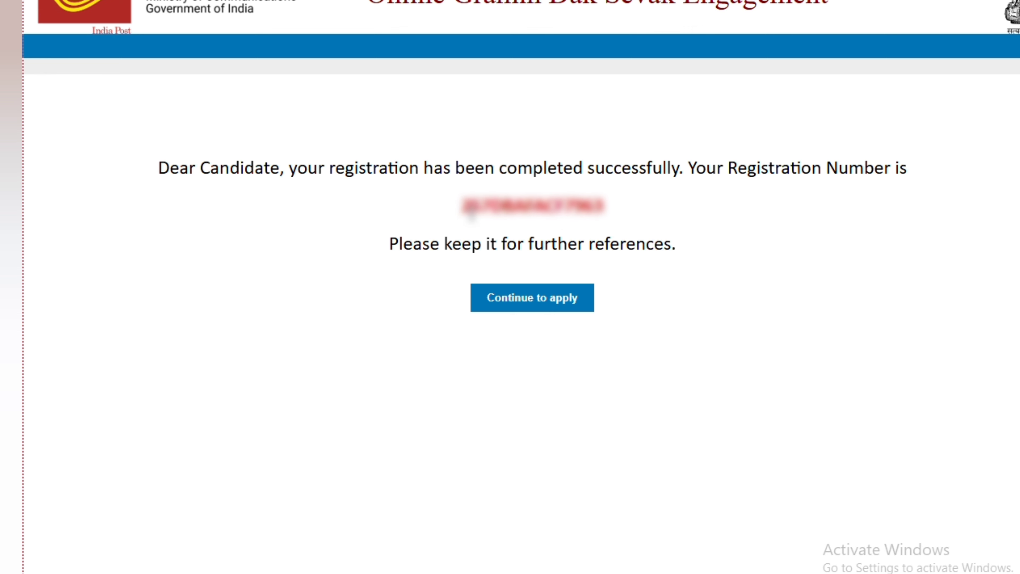
left_click_drag(470, 212, 615, 208)
left_click(658, 208)
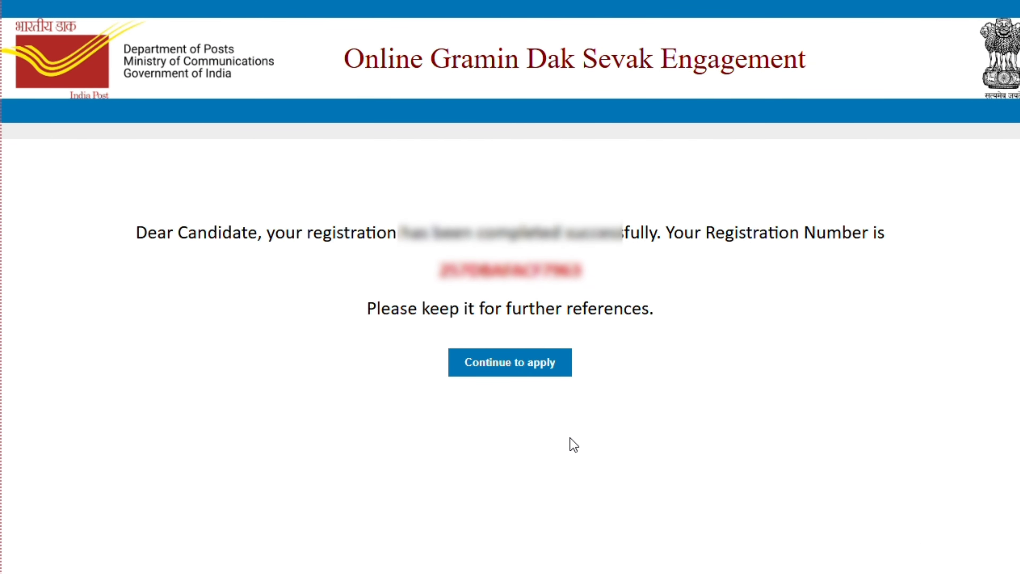
left_click(526, 363)
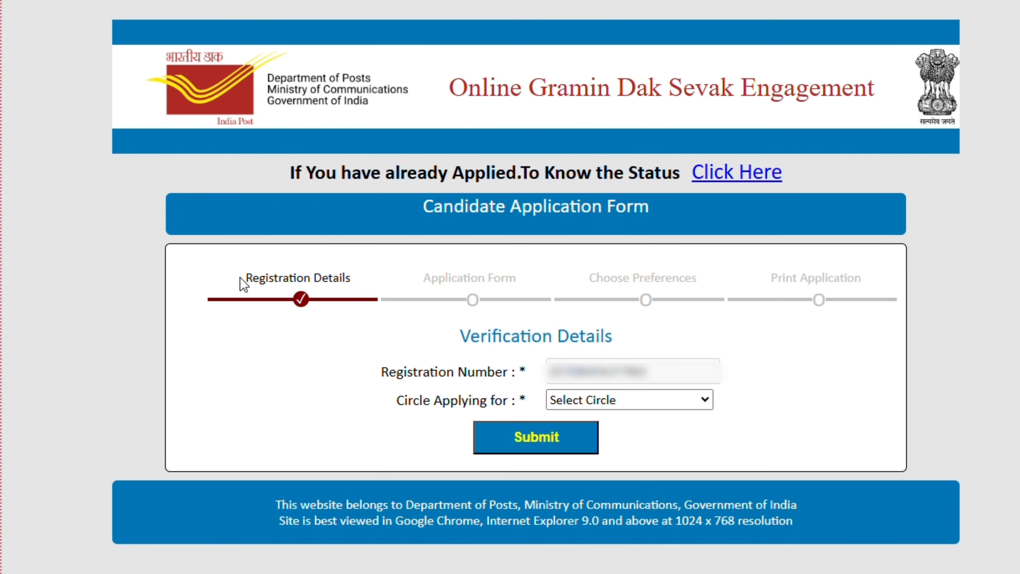
With the registration number pre-filled, choose Karnataka as Circle Applying for and submit for an OTP
left_click_drag(241, 282, 879, 284)
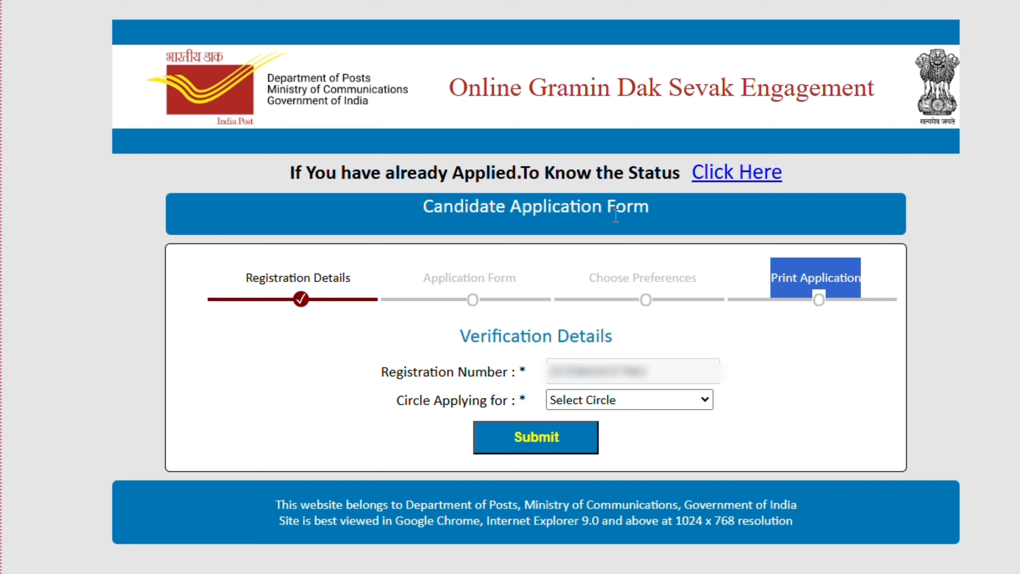
left_click_drag(380, 372, 642, 386)
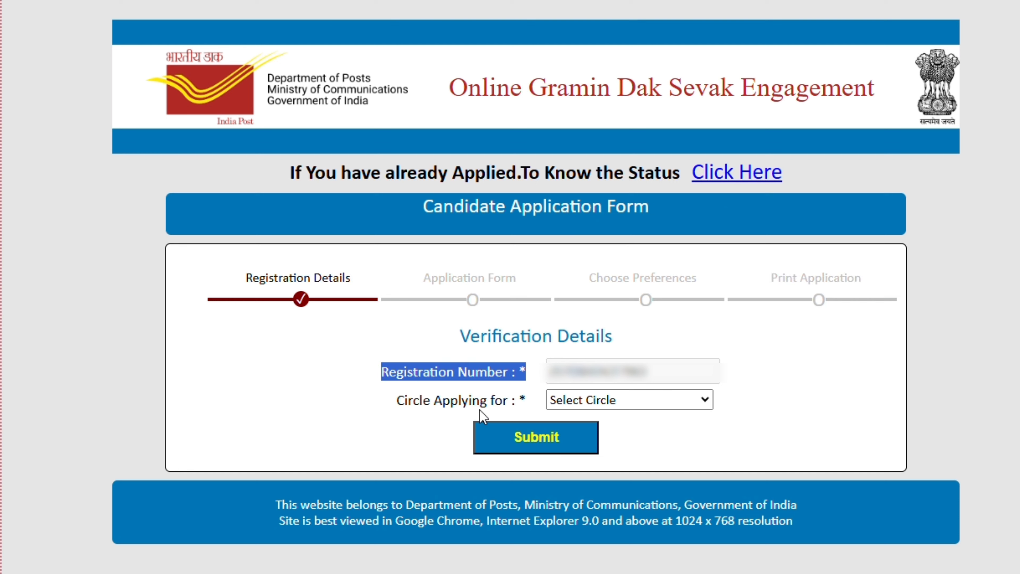
left_click_drag(393, 402, 598, 407)
left_click(598, 405)
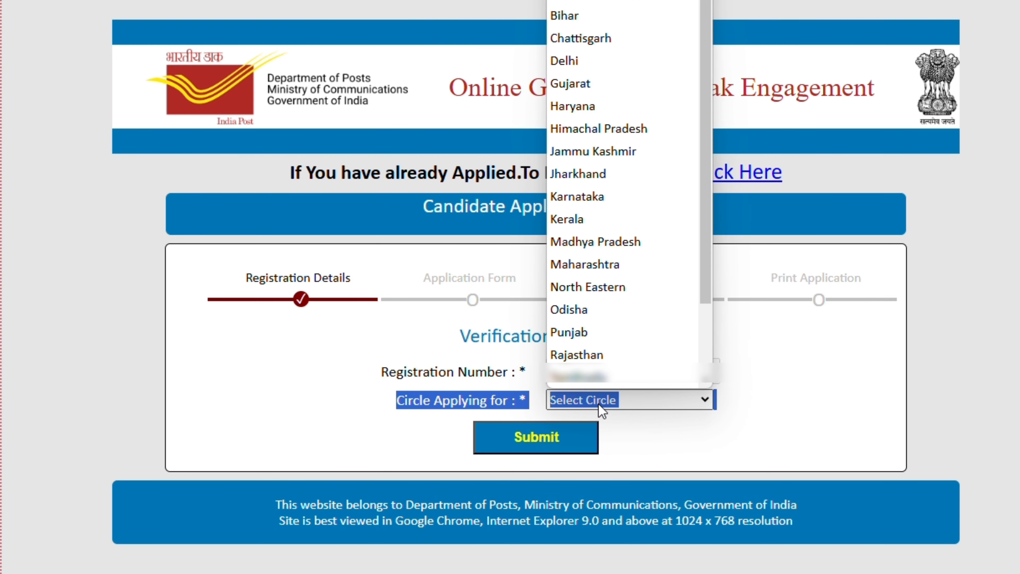
left_click(586, 192)
left_click(632, 414)
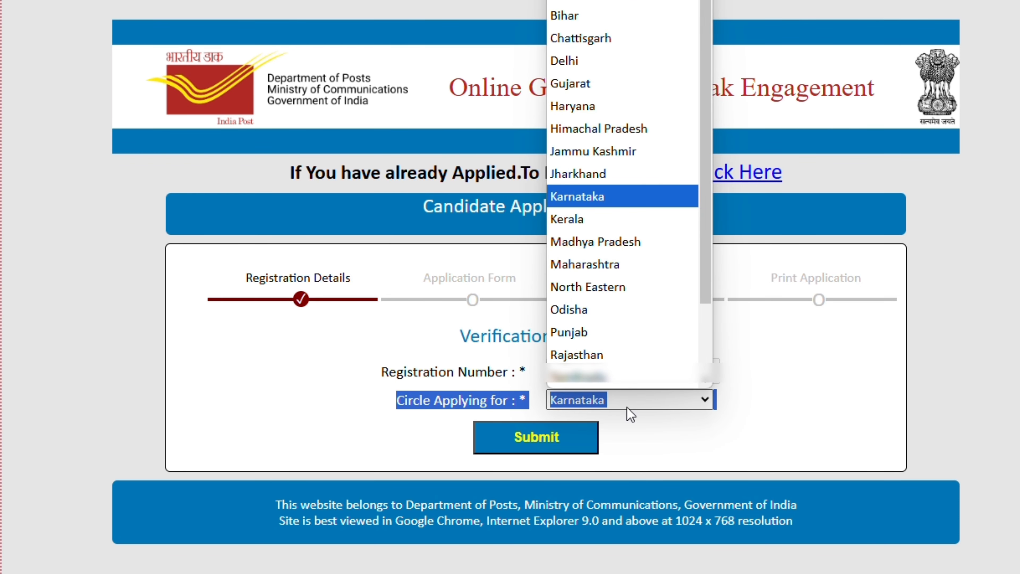
left_click(795, 424)
left_click(651, 410)
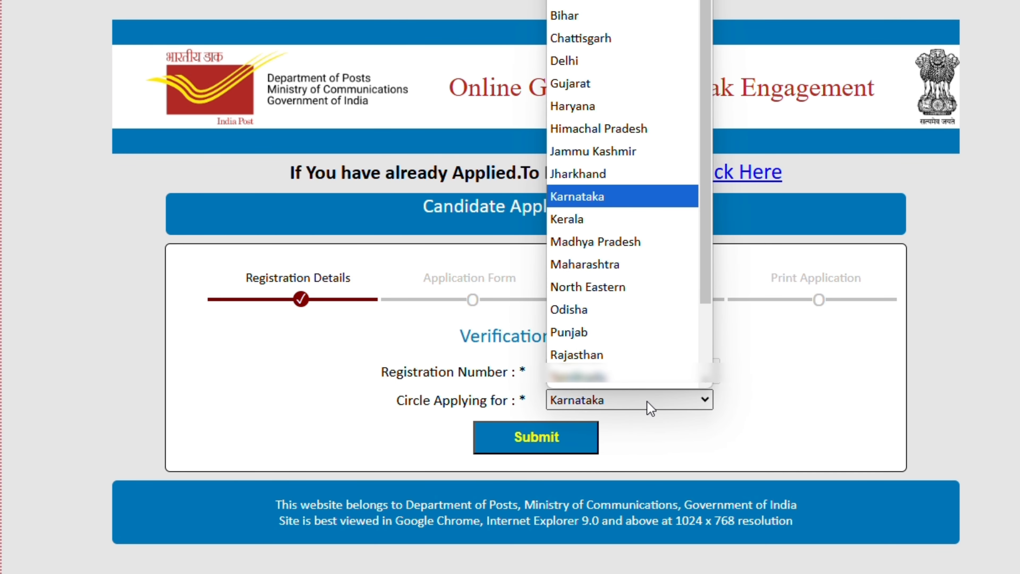
left_click(621, 197)
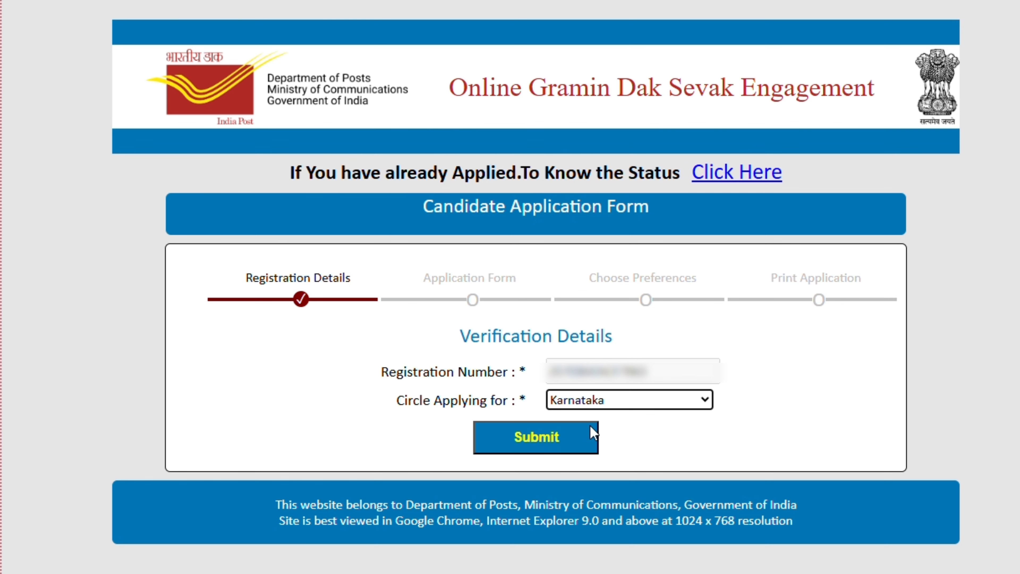
left_click(566, 444)
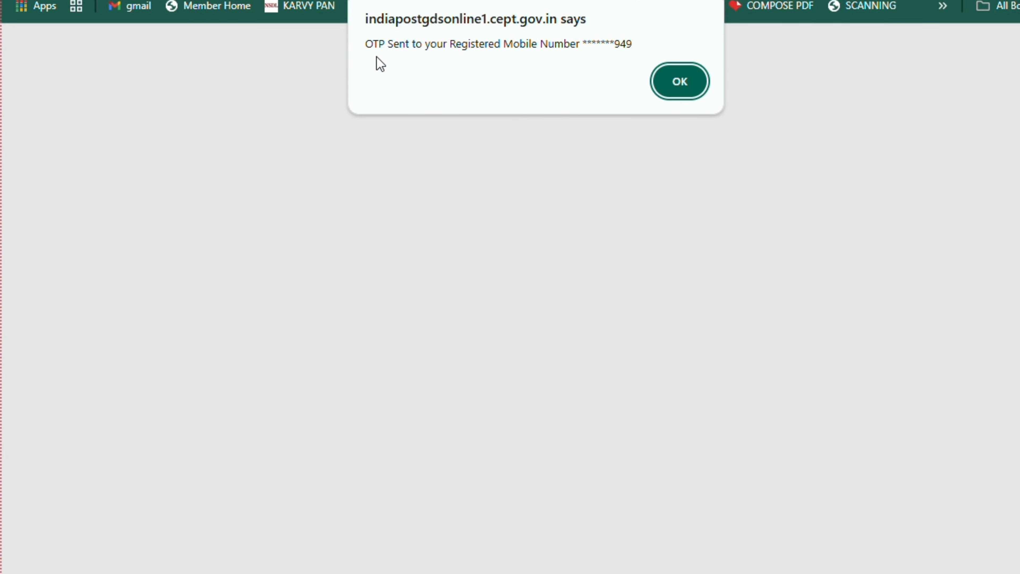
Dismiss the OTP-sent alert, enter the received OTP and captcha, and proceed to the Application Form
left_click(683, 83)
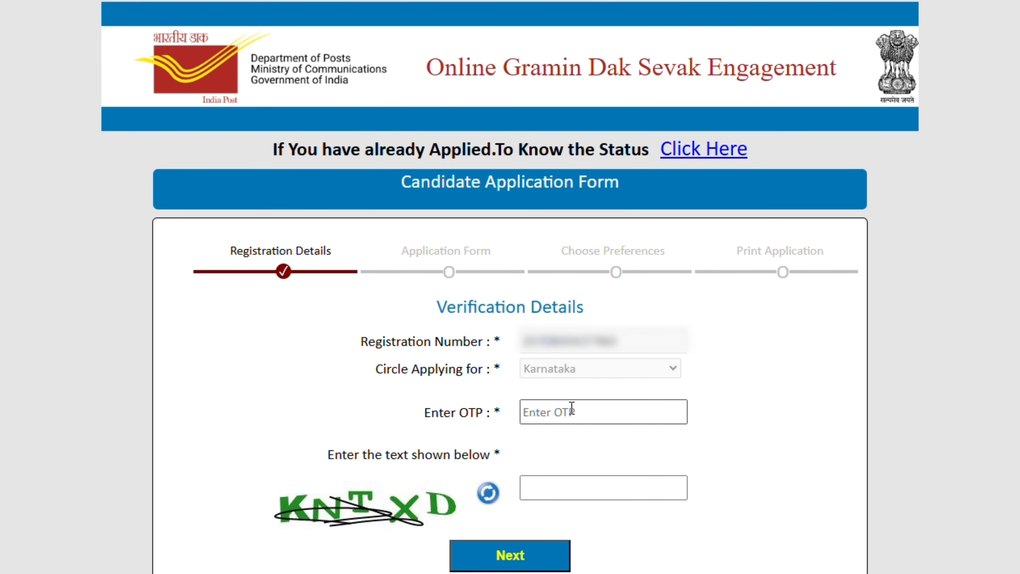
left_click(572, 409)
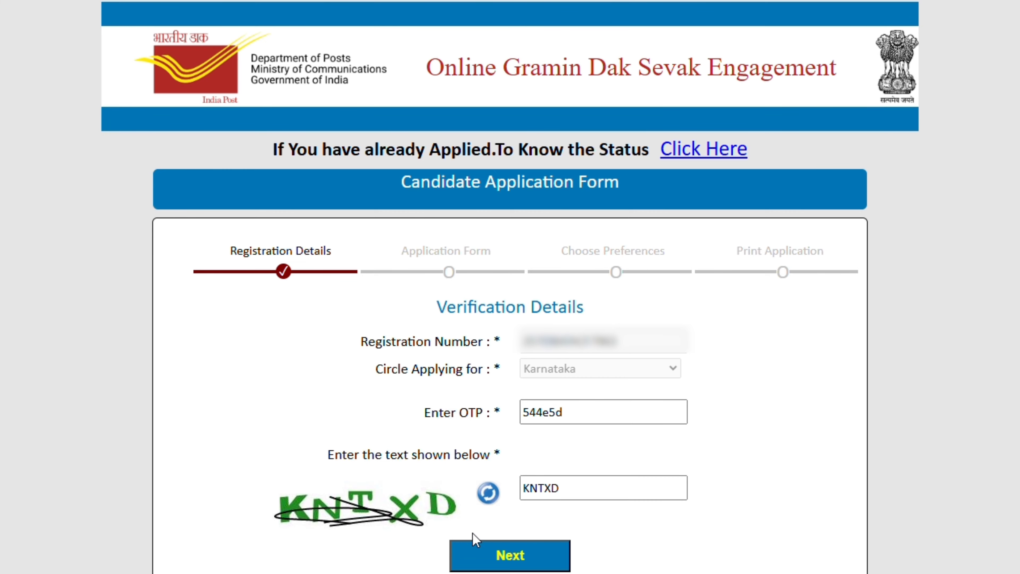
left_click(518, 562)
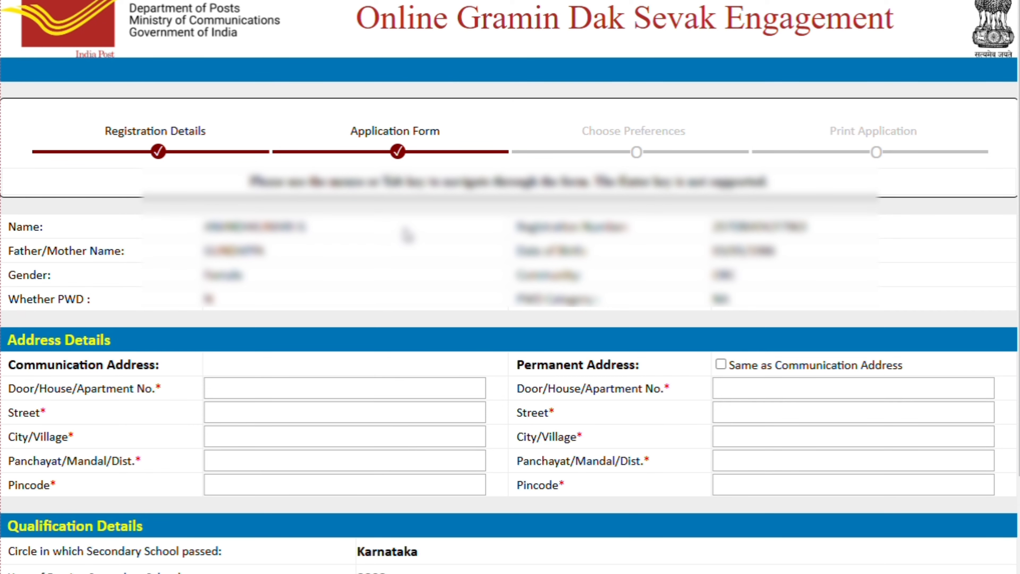
Scroll the Application Form and go over the communication and permanent address sections
scroll(405, 233, "down", 2)
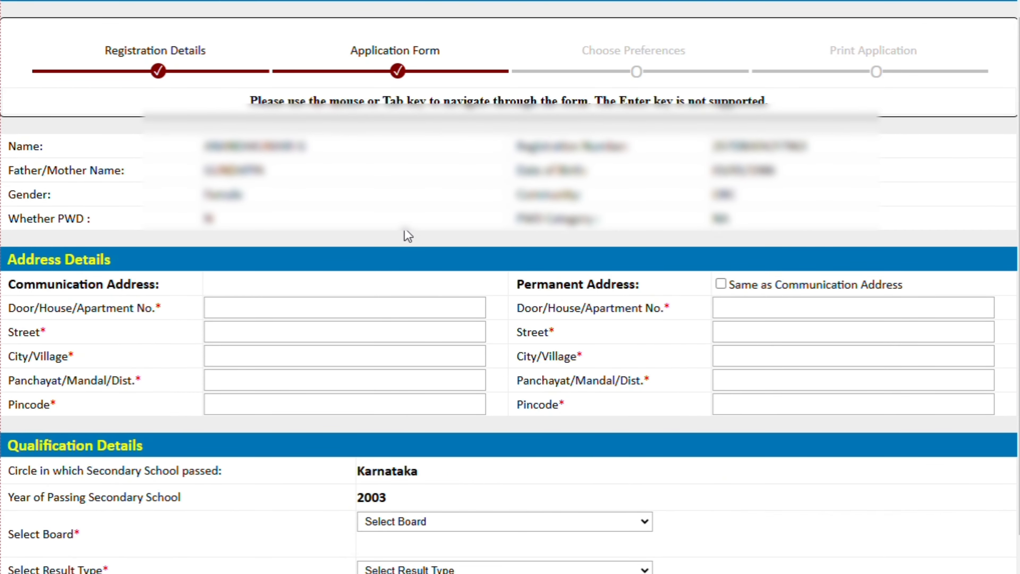
scroll(404, 230, "up", 2)
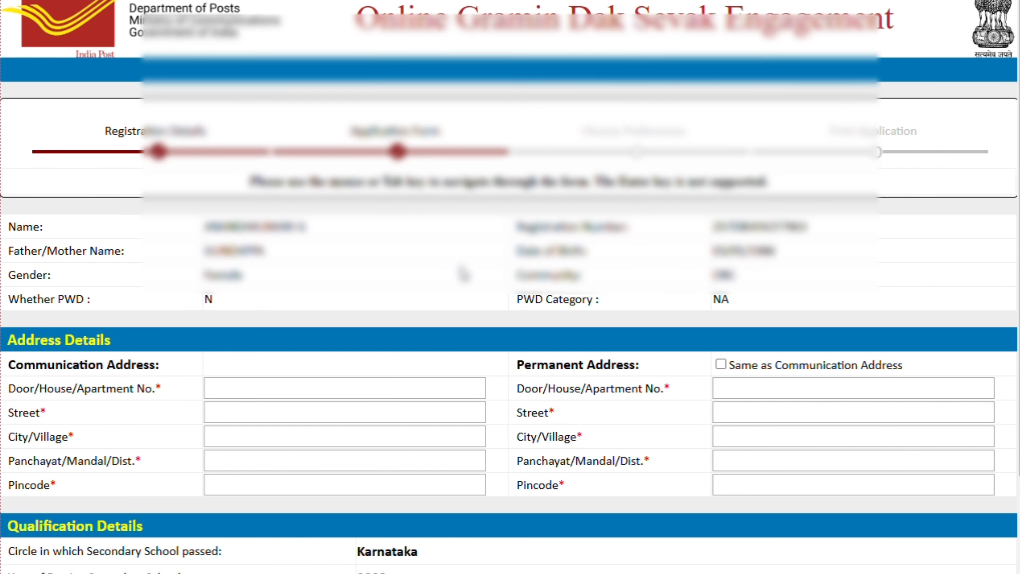
scroll(459, 280, "down", 3)
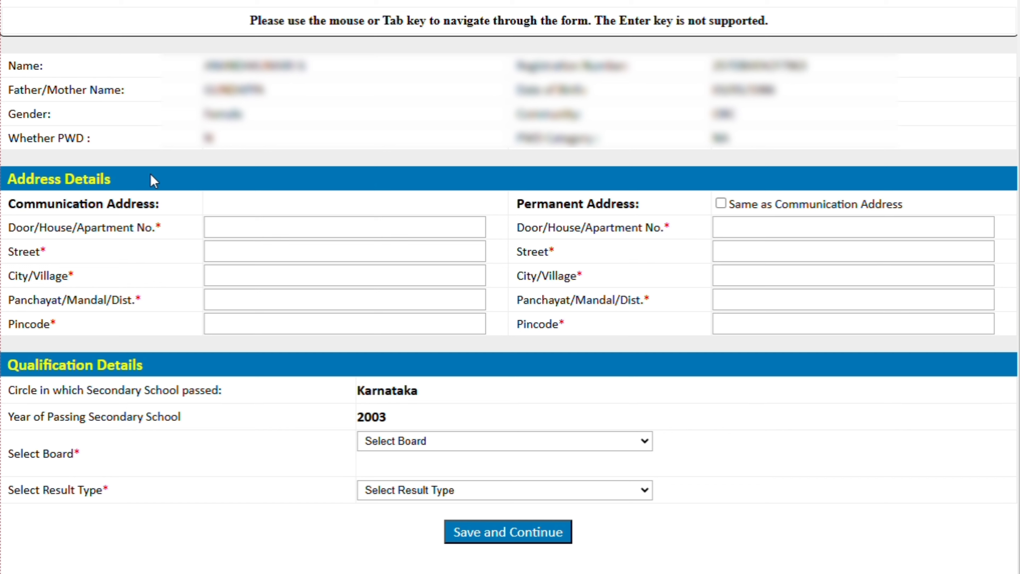
left_click_drag(16, 204, 161, 207)
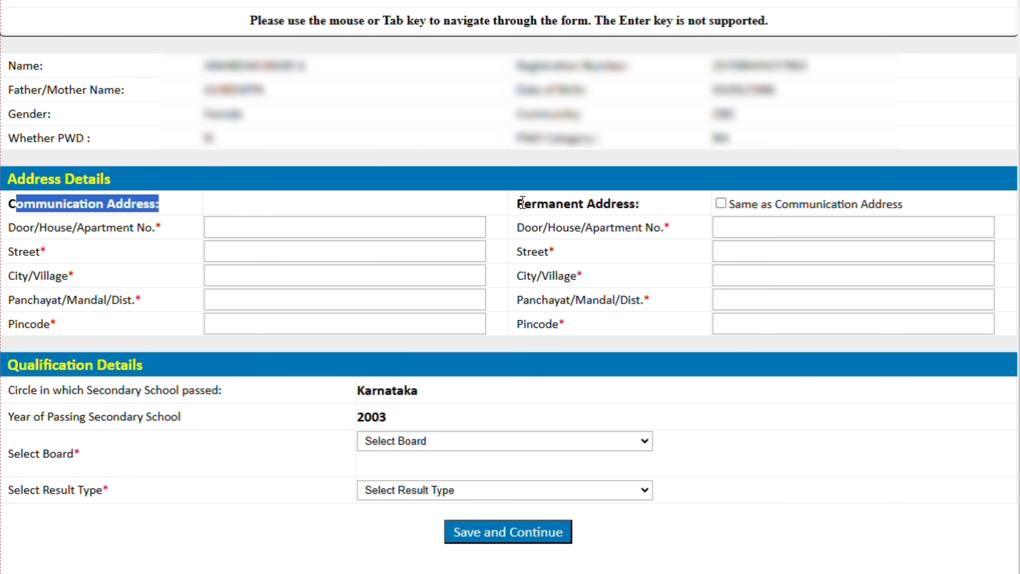
left_click_drag(522, 204, 670, 203)
left_click(670, 203)
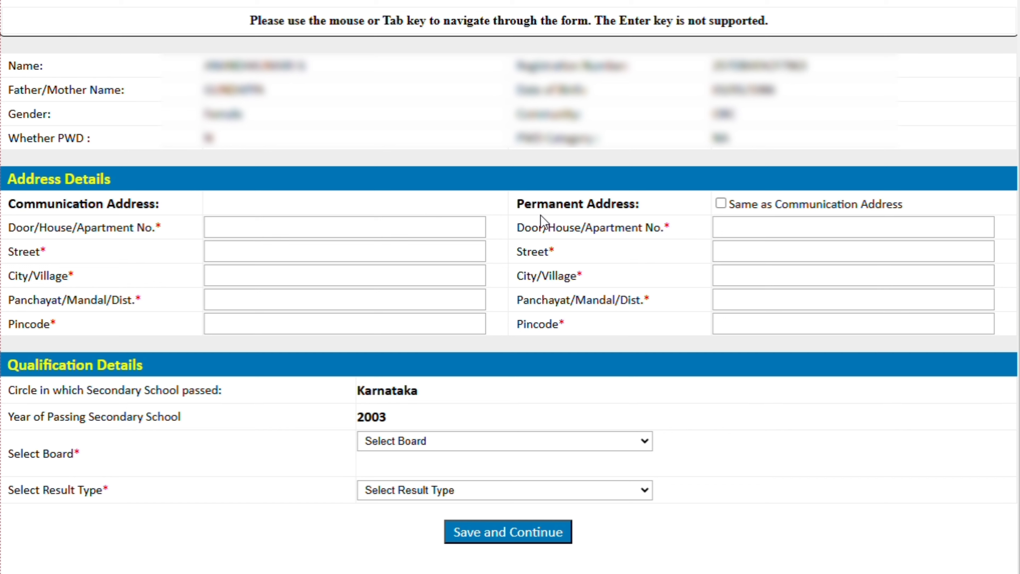
left_click_drag(516, 205, 643, 209)
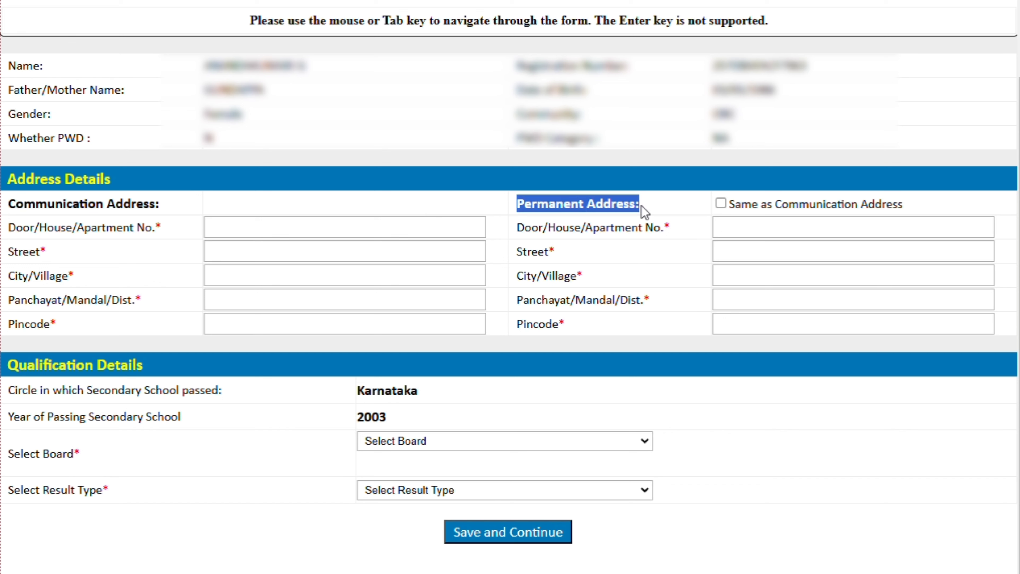
left_click(675, 211)
left_click_drag(14, 204, 158, 206)
left_click(213, 211)
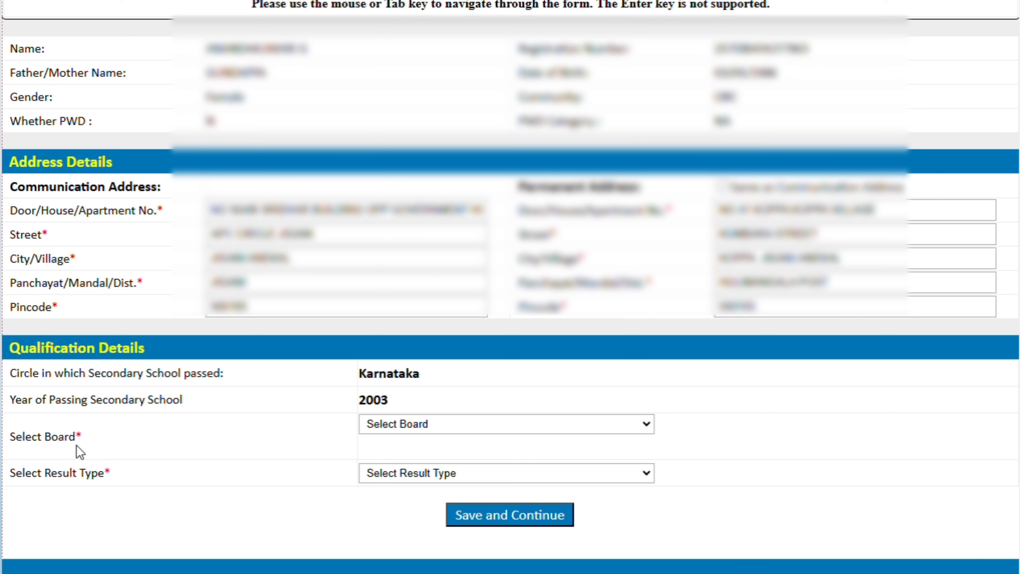
Set Select Board to Karnataka Secondary Education Examination Board(1994-2014) and Select Result Type to Marks
left_click(387, 429)
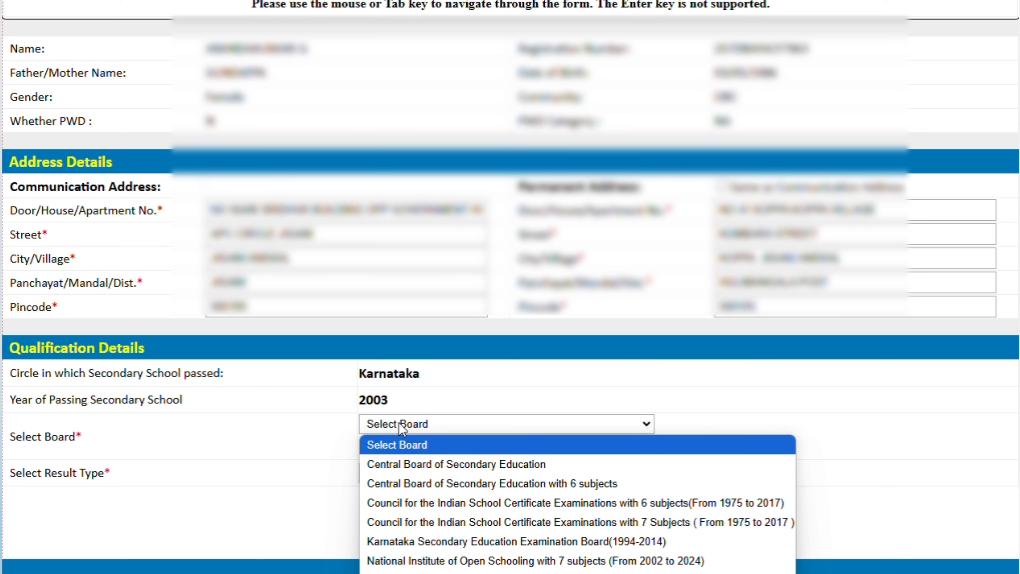
key("k")
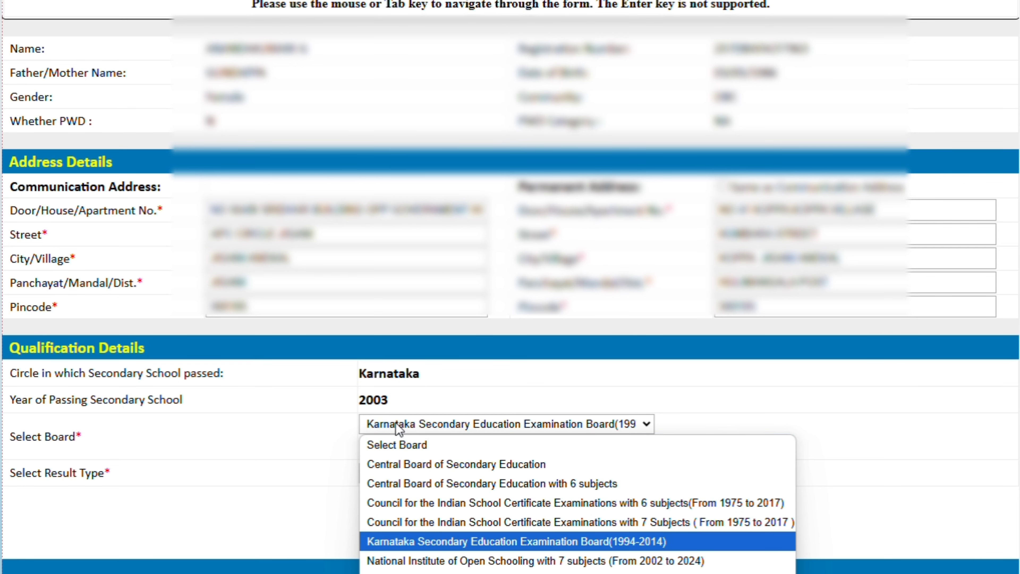
left_click(399, 429)
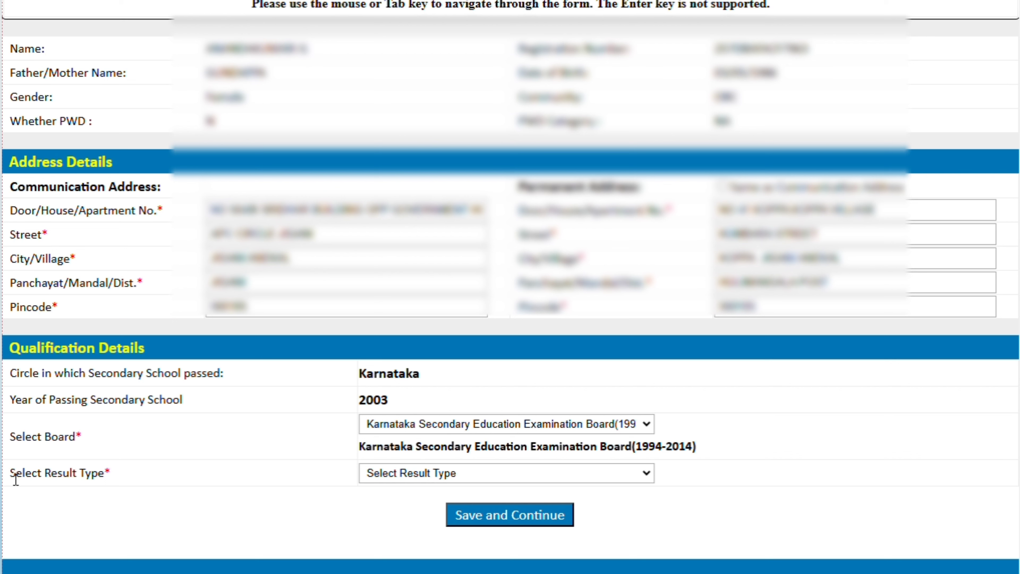
left_click_drag(16, 479, 126, 481)
left_click(363, 474)
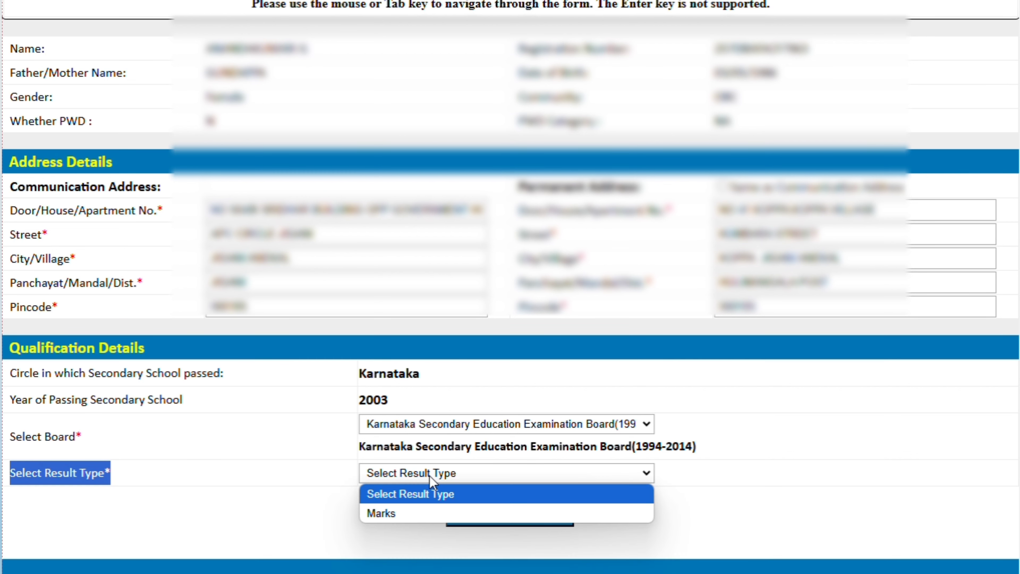
left_click(399, 514)
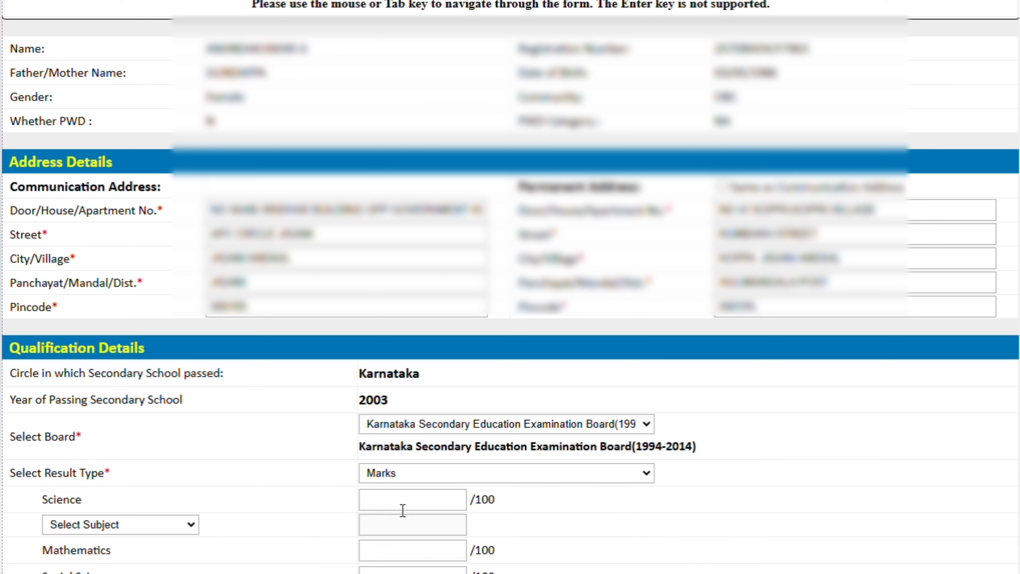
left_click(414, 475)
left_click(414, 474)
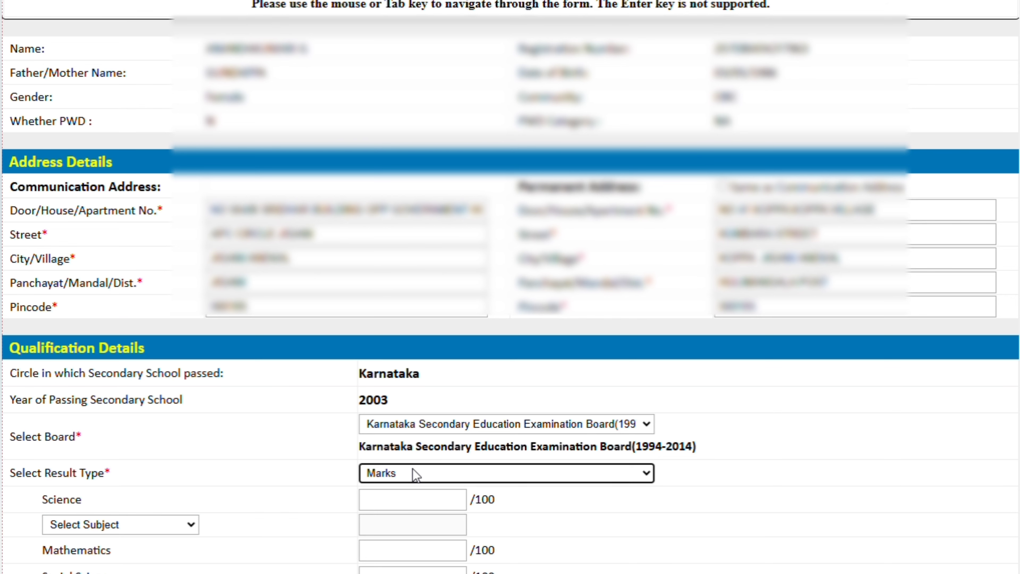
Scroll down to the subject marks rows and open the first Select Subject dropdown
scroll(413, 469, "down", 3)
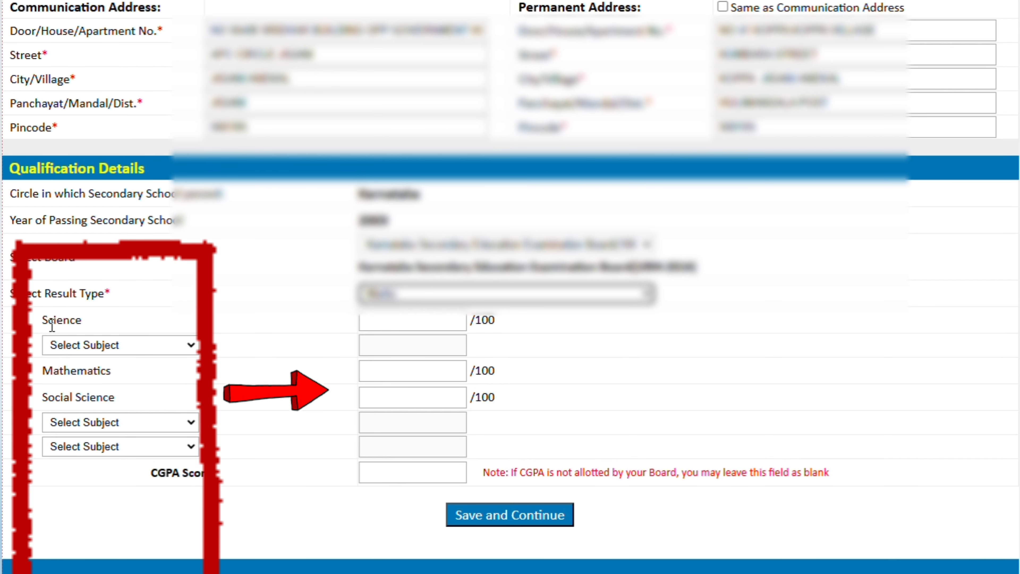
left_click_drag(43, 324, 125, 320)
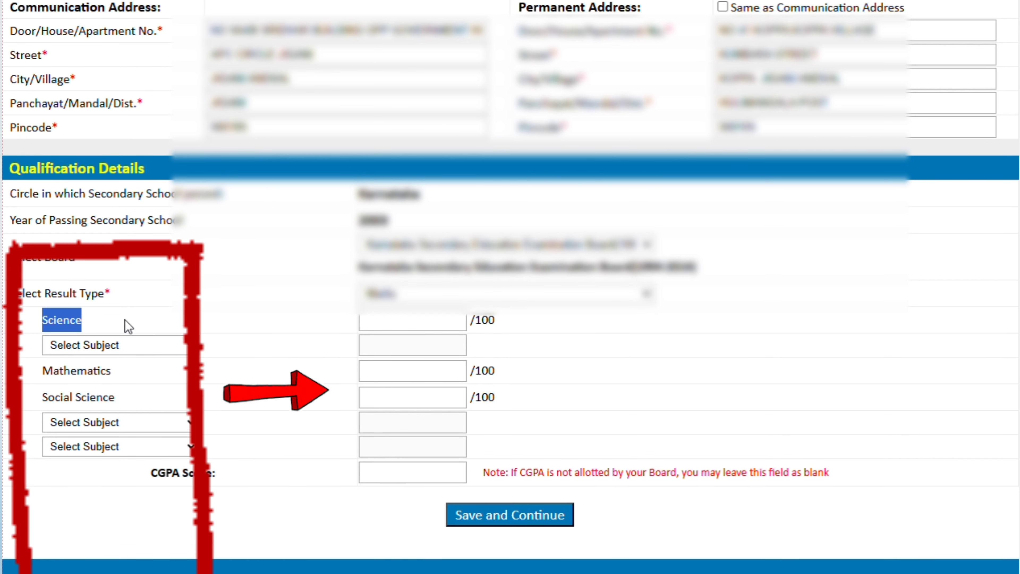
left_click(138, 345)
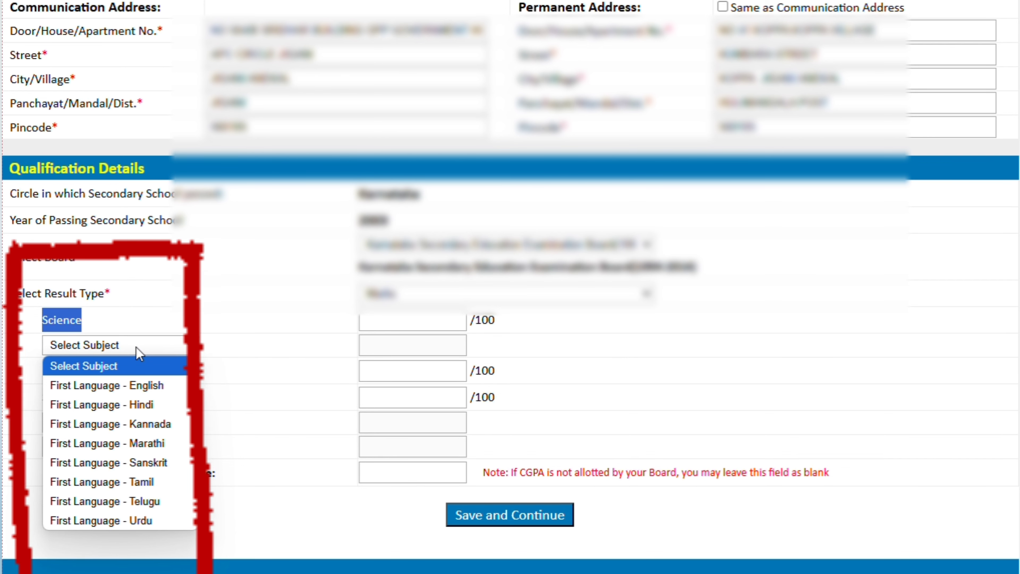